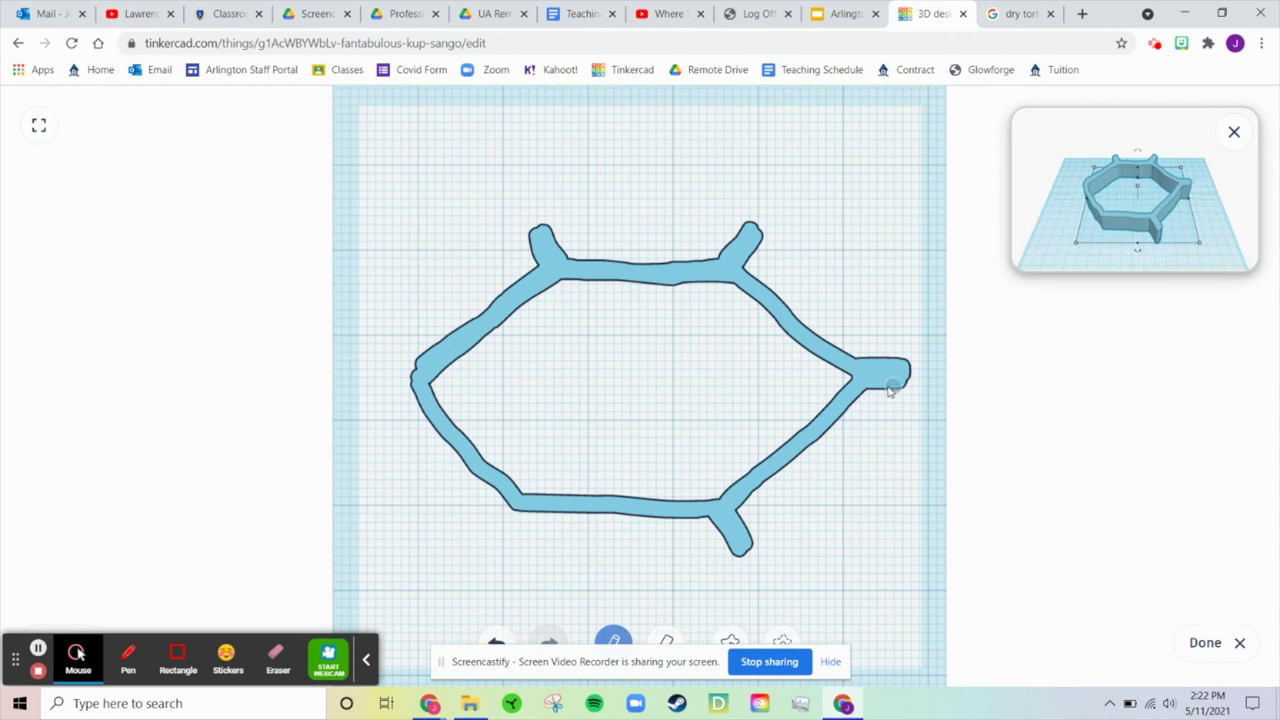
# Draw the missing bastions on the wall scribble's left and lower-left corners, thicken the lower-left wall, and finish the scribble
pyautogui.moveTo(514, 508)
pyautogui.mouseDown()
pyautogui.moveTo(507, 533)
pyautogui.moveTo(497, 522)
pyautogui.mouseUp()
pyautogui.moveTo(418, 384)
pyautogui.mouseDown()
pyautogui.moveTo(391, 386)
pyautogui.moveTo(421, 376)
pyautogui.moveTo(389, 374)
pyautogui.moveTo(405, 378)
pyautogui.mouseUp()
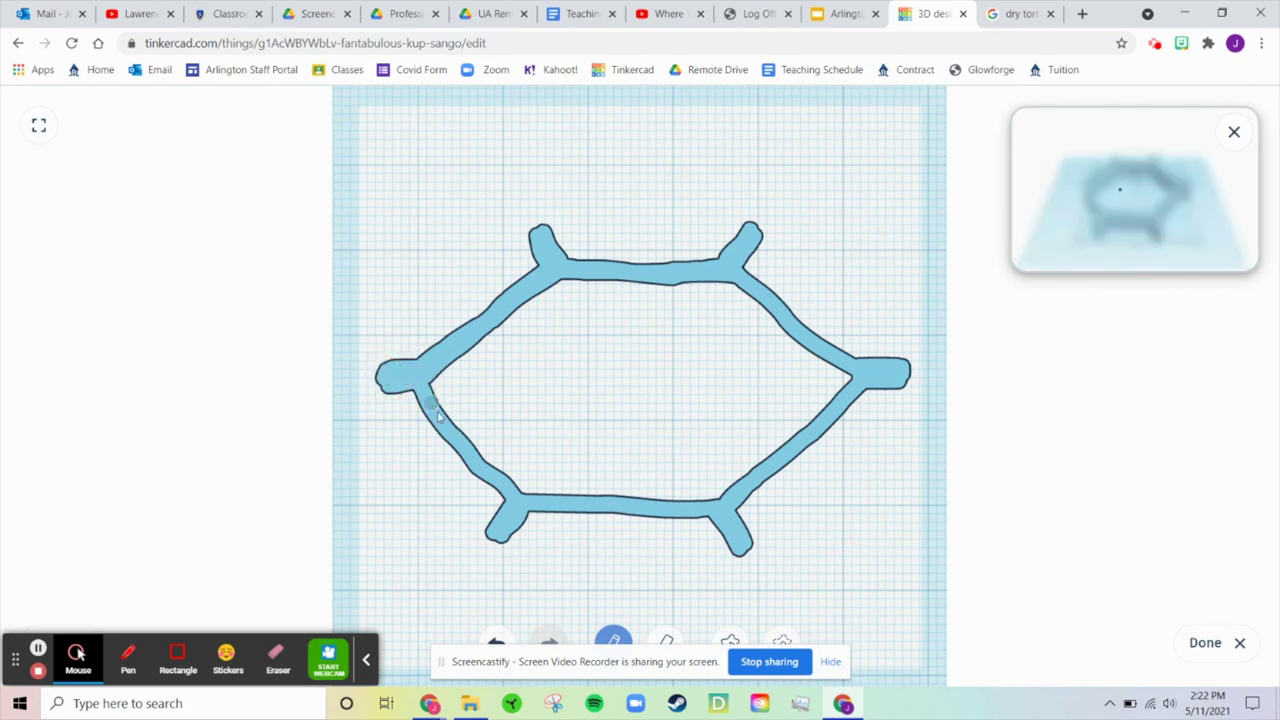
pyautogui.moveTo(462, 444)
pyautogui.mouseDown()
pyautogui.moveTo(505, 501)
pyautogui.moveTo(445, 430)
pyautogui.mouseUp()
pyautogui.click(470, 473)
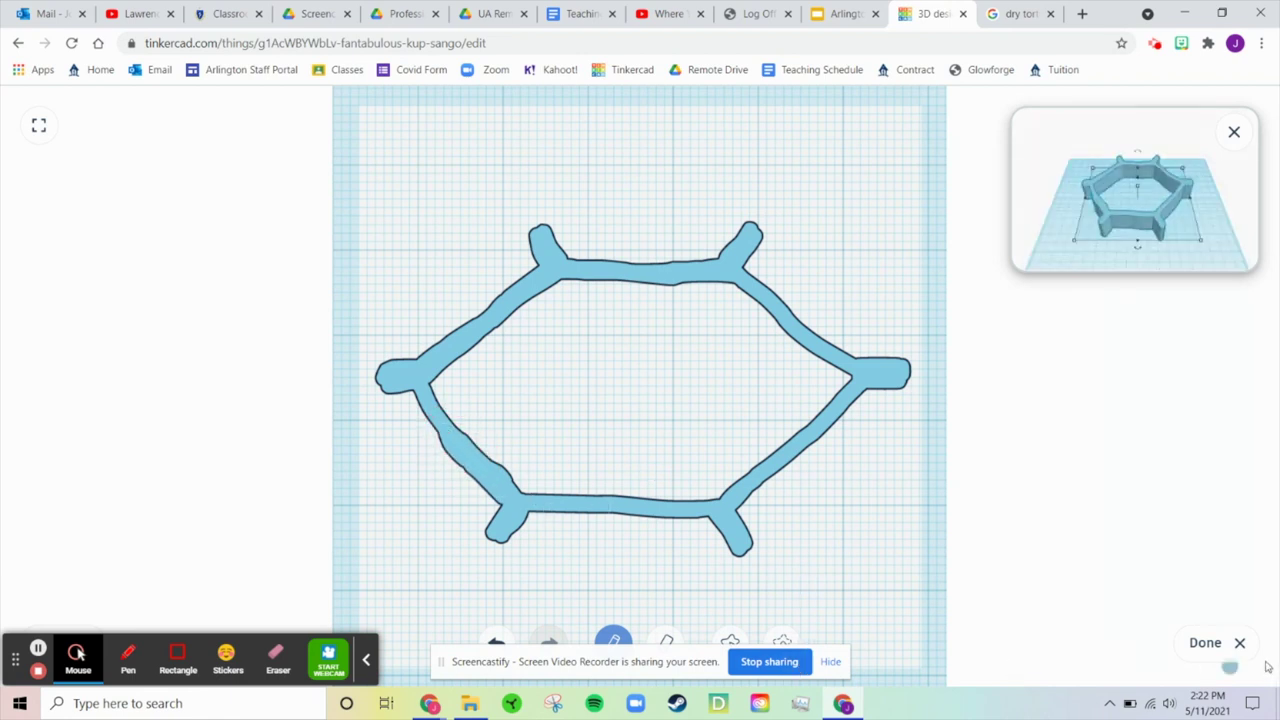
pyautogui.click(1205, 643)
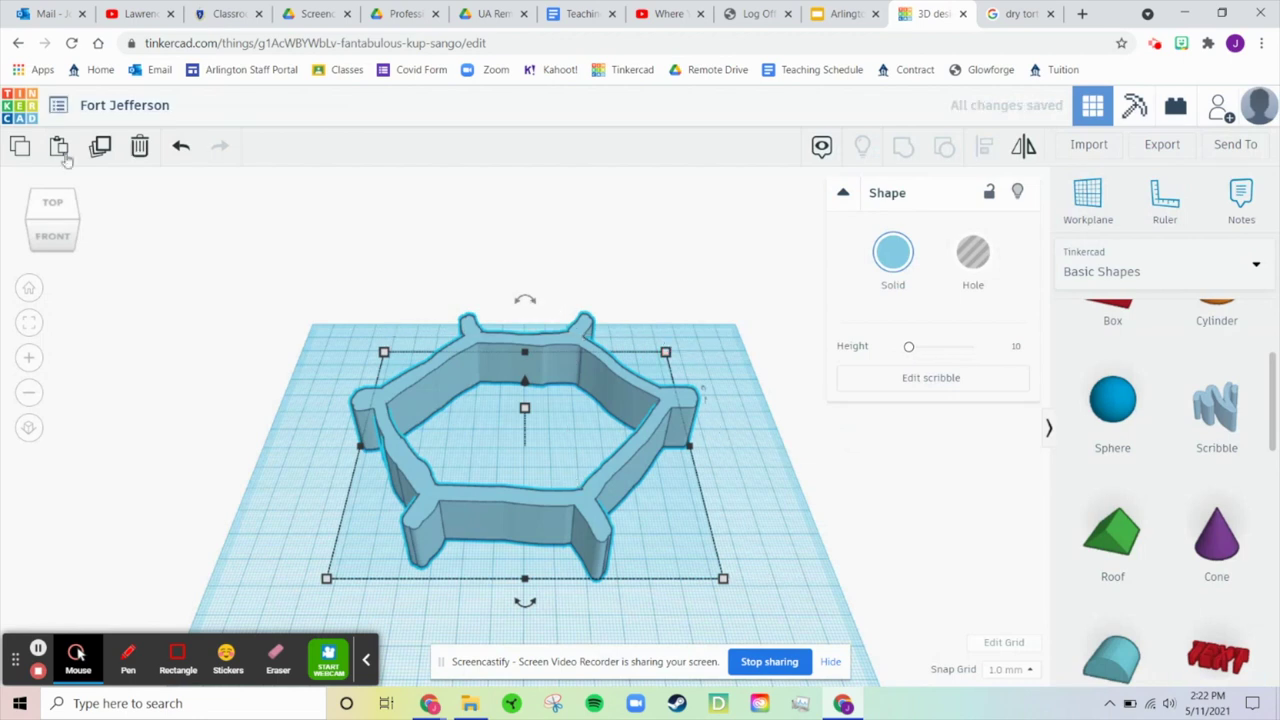
# Reopen the wall scribble, enlarge the bastion on its left corner, and apply the edit
pyautogui.click(52, 204)
pyautogui.moveTo(628, 363)
pyautogui.mouseDown()
pyautogui.moveTo(634, 403)
pyautogui.moveTo(634, 378)
pyautogui.mouseUp()
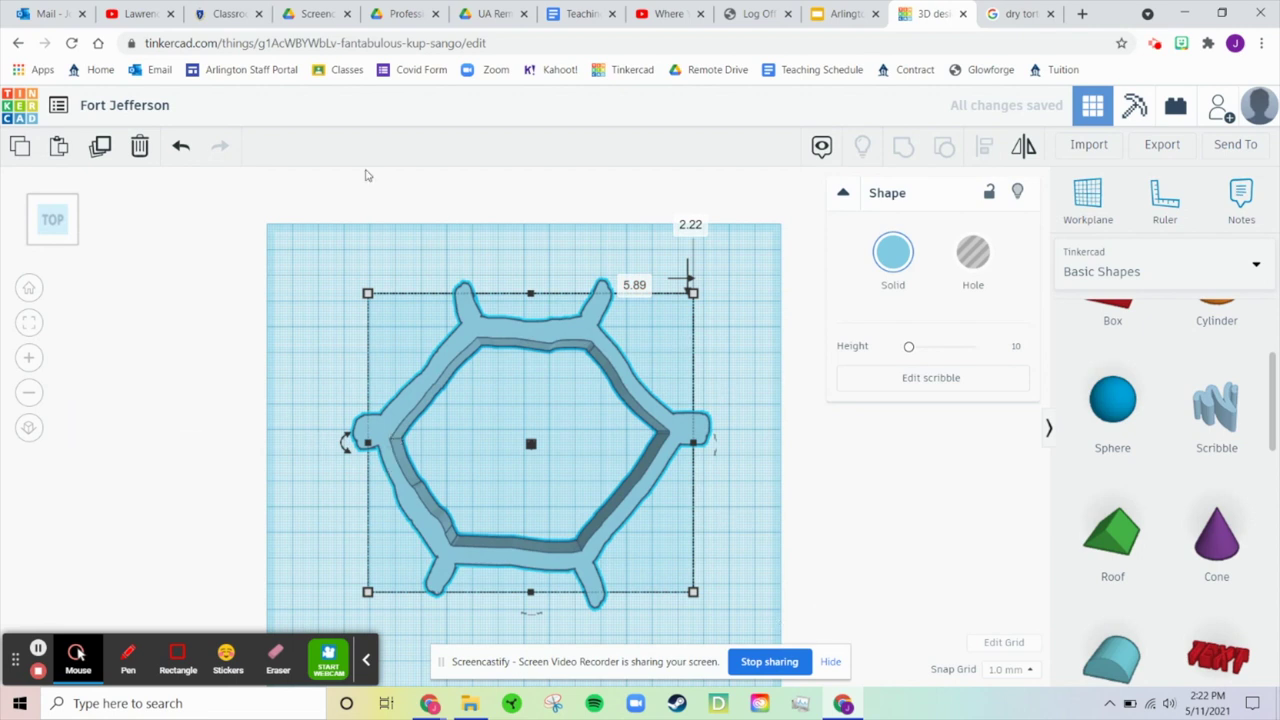
pyautogui.click(932, 378)
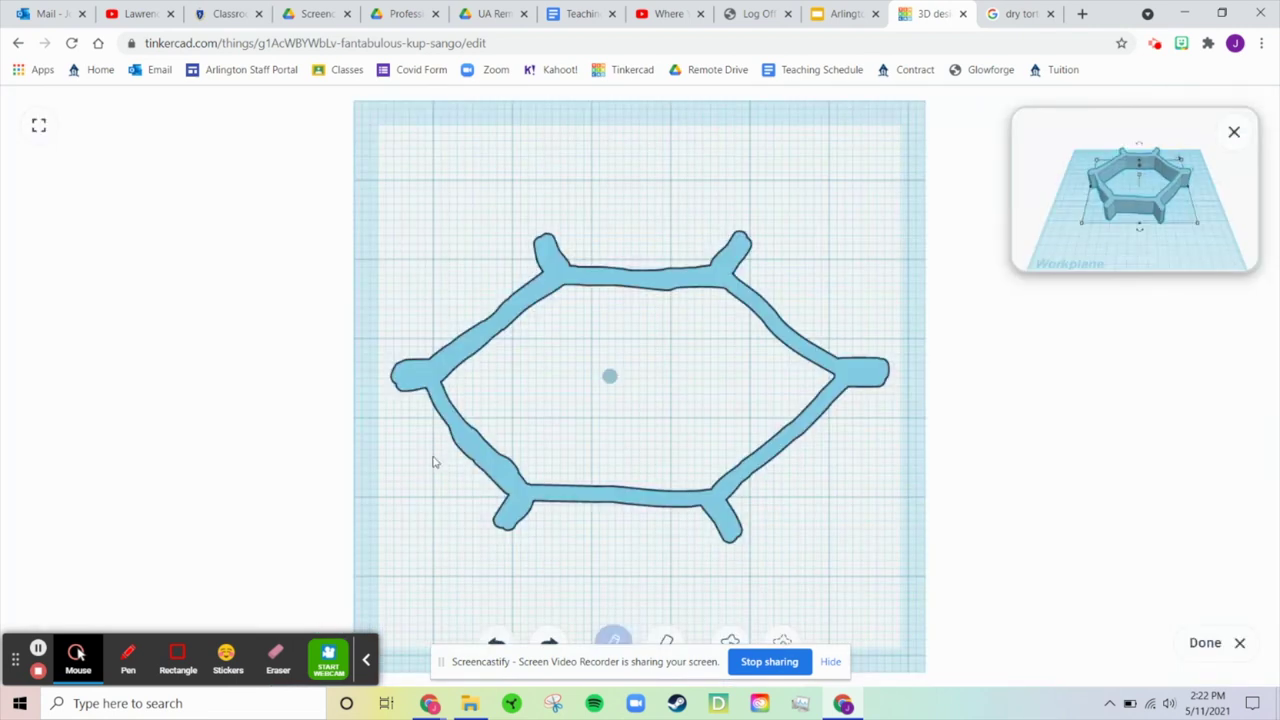
pyautogui.moveTo(424, 387)
pyautogui.mouseDown()
pyautogui.moveTo(397, 389)
pyautogui.moveTo(410, 368)
pyautogui.mouseUp()
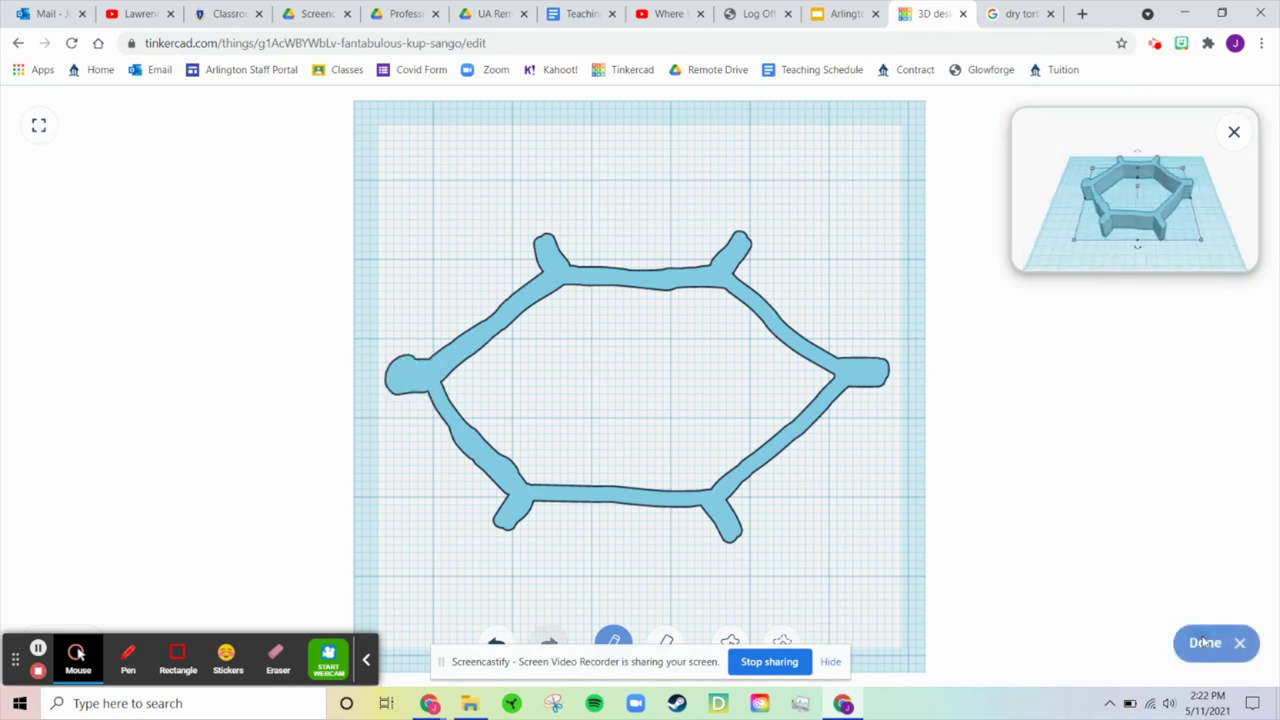
pyautogui.click(1203, 643)
# Reduce the height of the fort wall and color it dark red
pyautogui.moveTo(759, 572)
pyautogui.mouseDown(button='right')
pyautogui.moveTo(760, 594)
pyautogui.moveTo(786, 403)
pyautogui.moveTo(760, 450)
pyautogui.mouseUp(button='right')
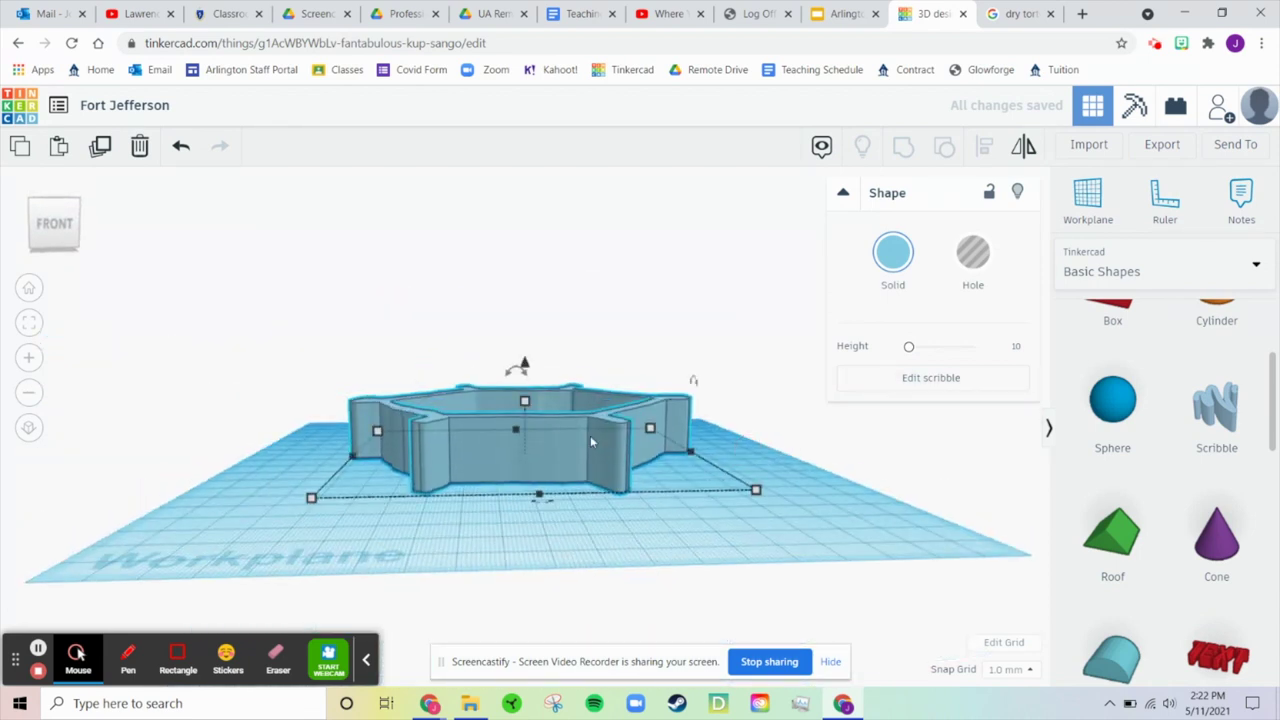
pyautogui.moveTo(525, 401); pyautogui.dragTo(521, 425)
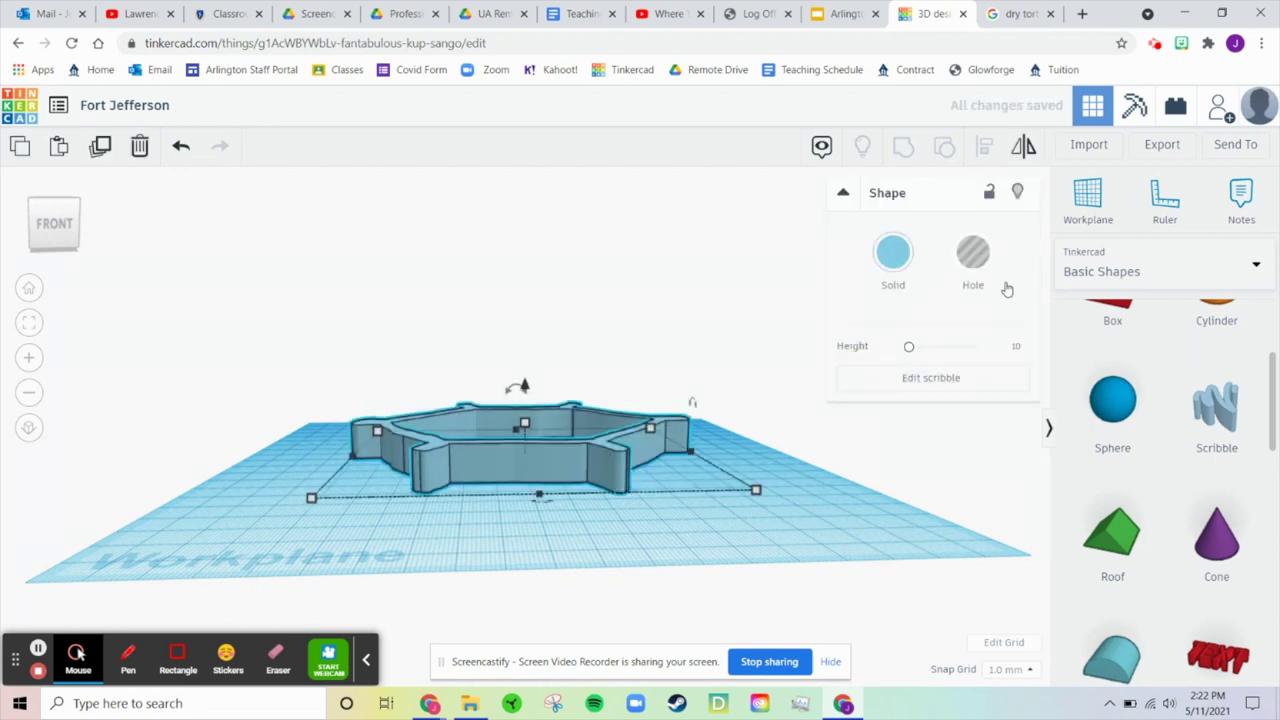
pyautogui.click(910, 246)
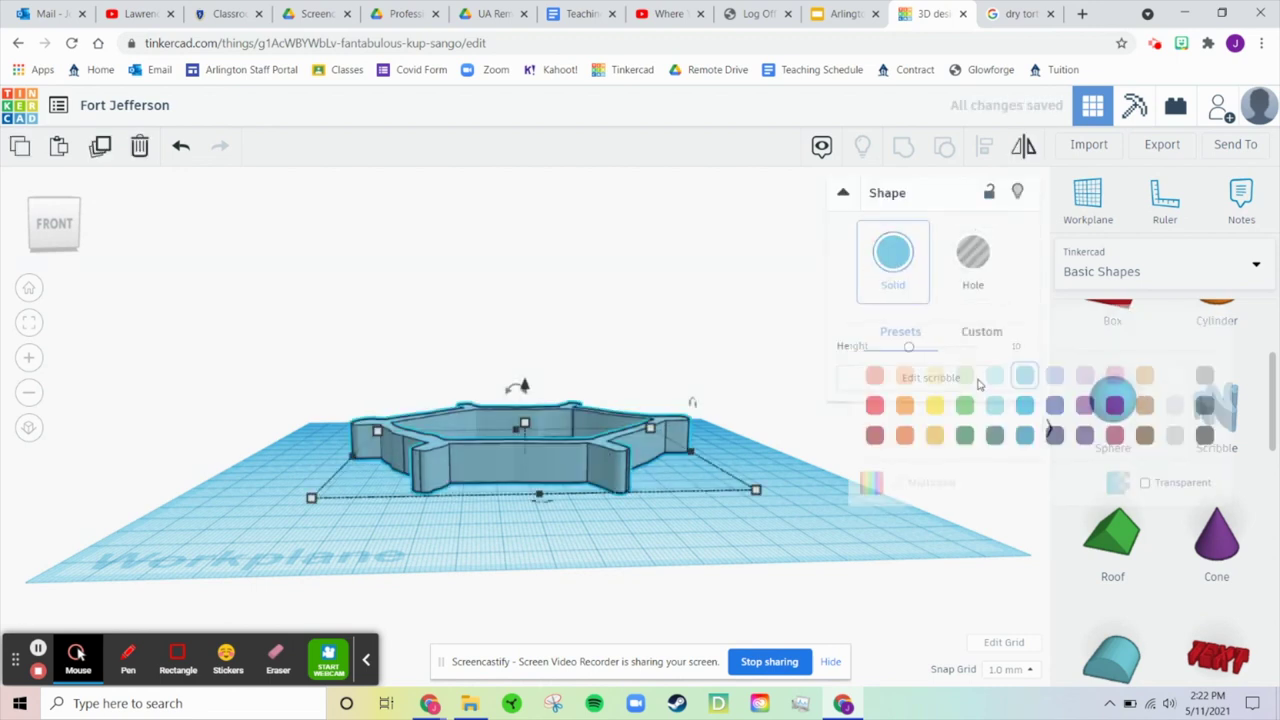
pyautogui.click(874, 405)
pyautogui.click(885, 282)
pyautogui.click(874, 431)
pyautogui.click(723, 489)
# Examine the aerial photo of Fort Jefferson in the browser and compare it with the wall model in Tinkercad
pyautogui.click(1022, 12)
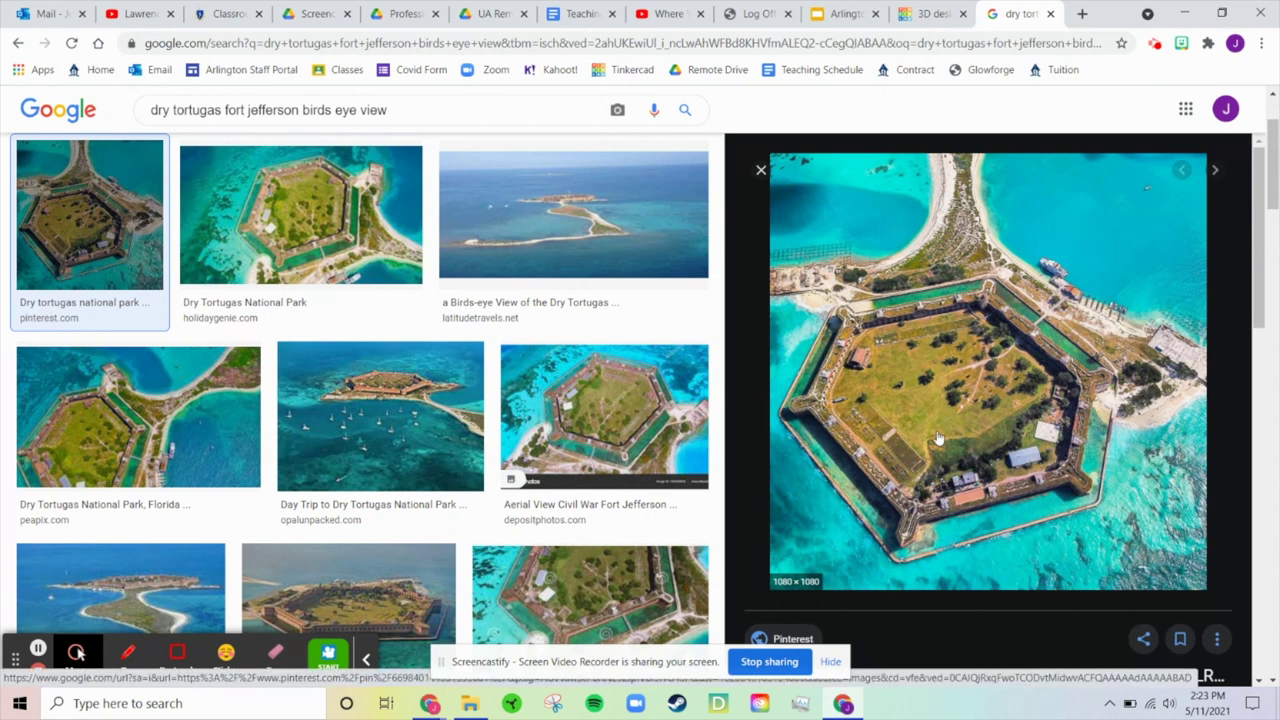
pyautogui.click(930, 13)
pyautogui.click(509, 474)
pyautogui.moveTo(509, 474); pyautogui.dragTo(712, 520, button='right')
pyautogui.moveTo(540, 578); pyautogui.dragTo(618, 510, button='right')
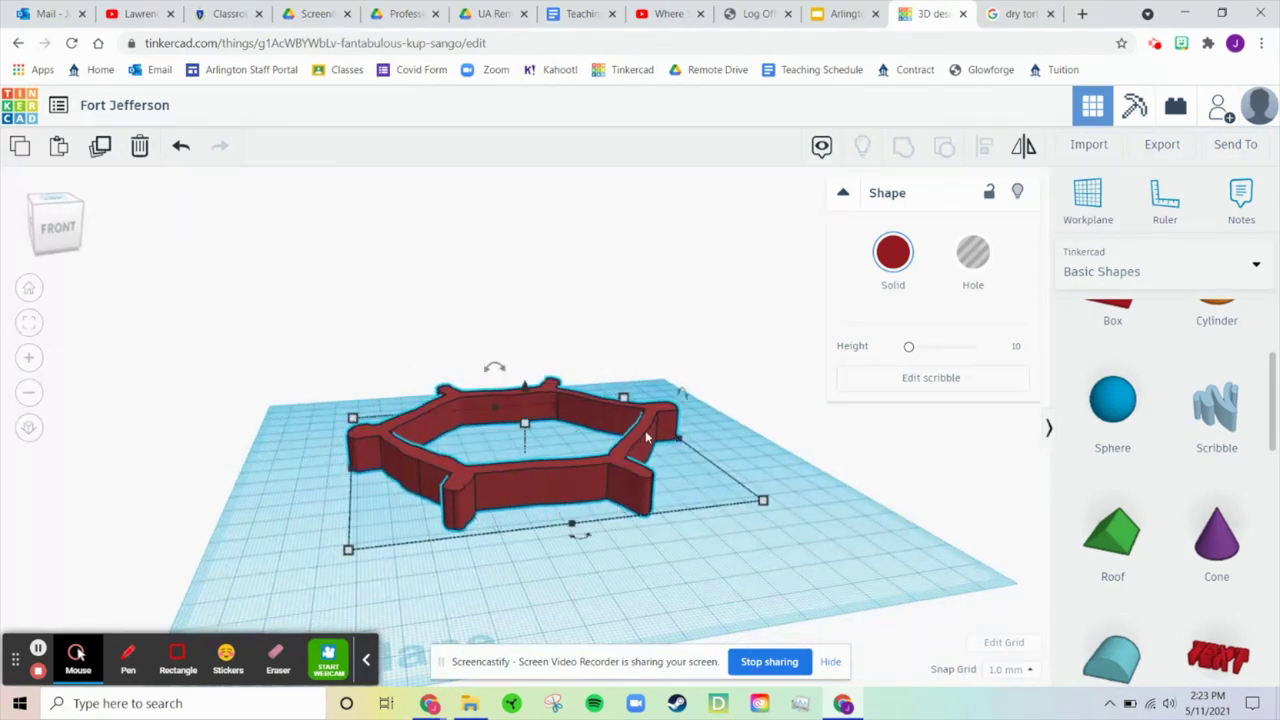
pyautogui.moveTo(734, 439); pyautogui.dragTo(766, 413, button='right')
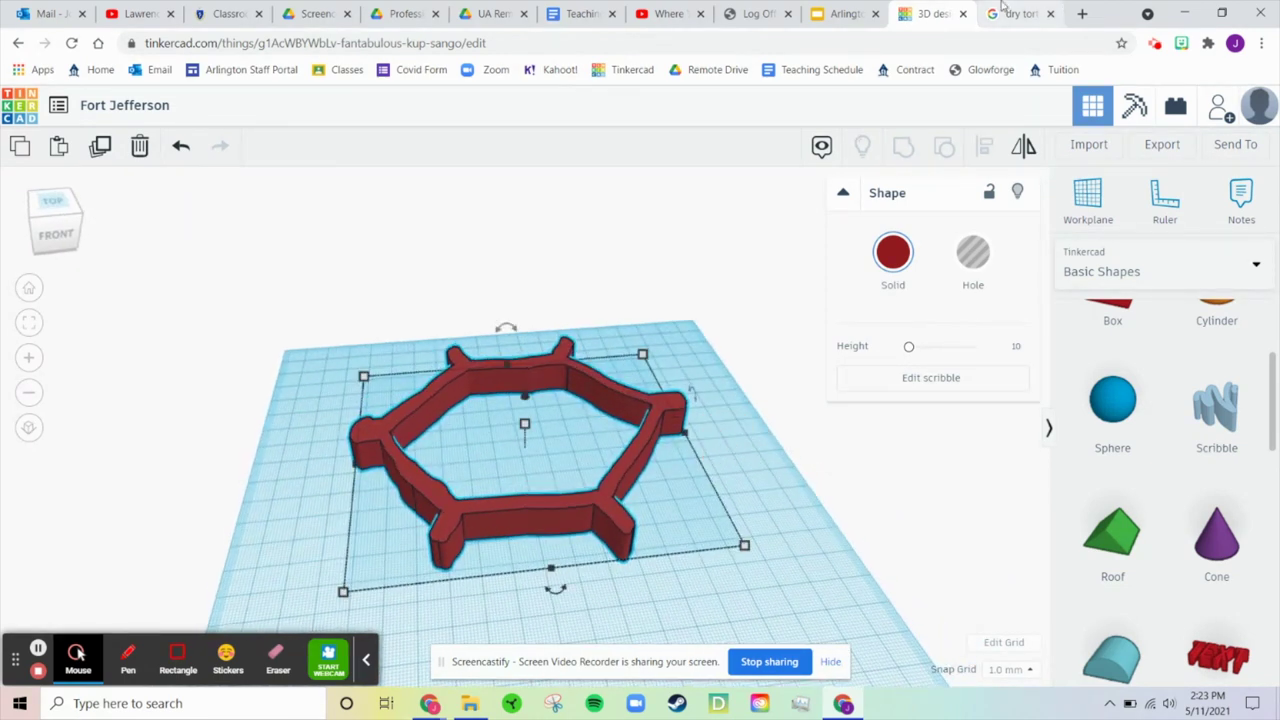
pyautogui.click(1003, 8)
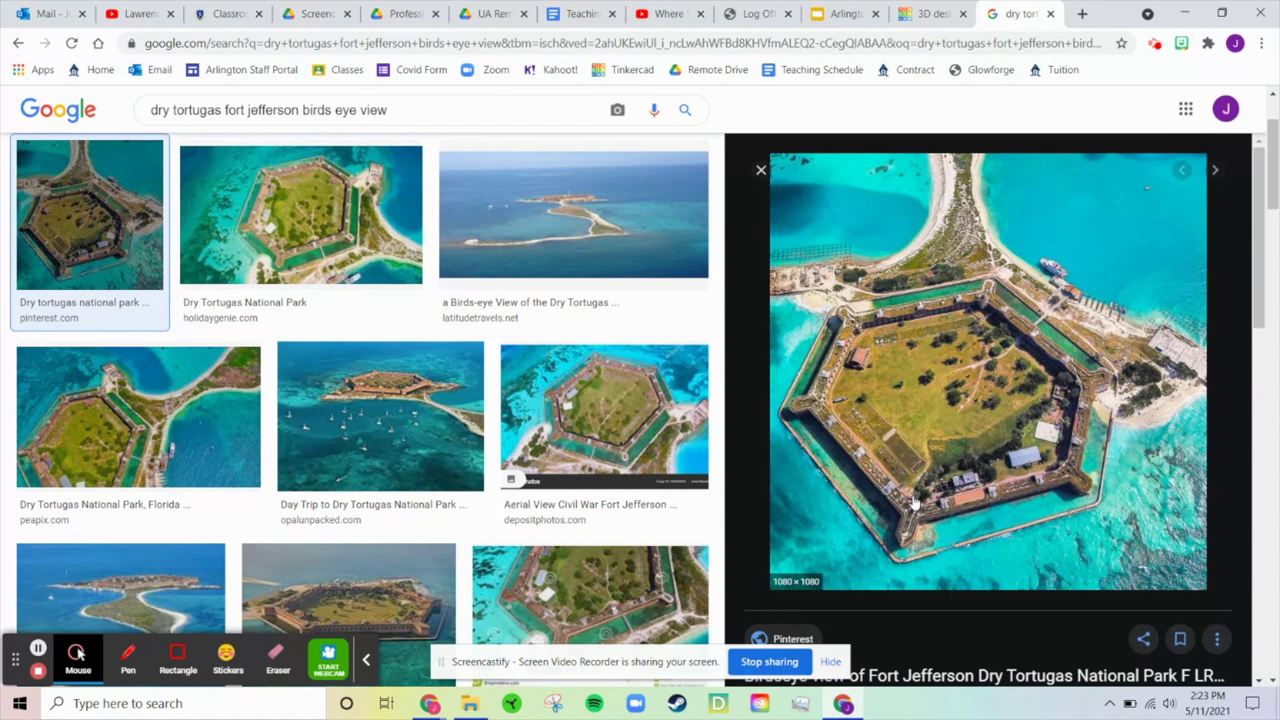
pyautogui.scroll(1, 913, 503)
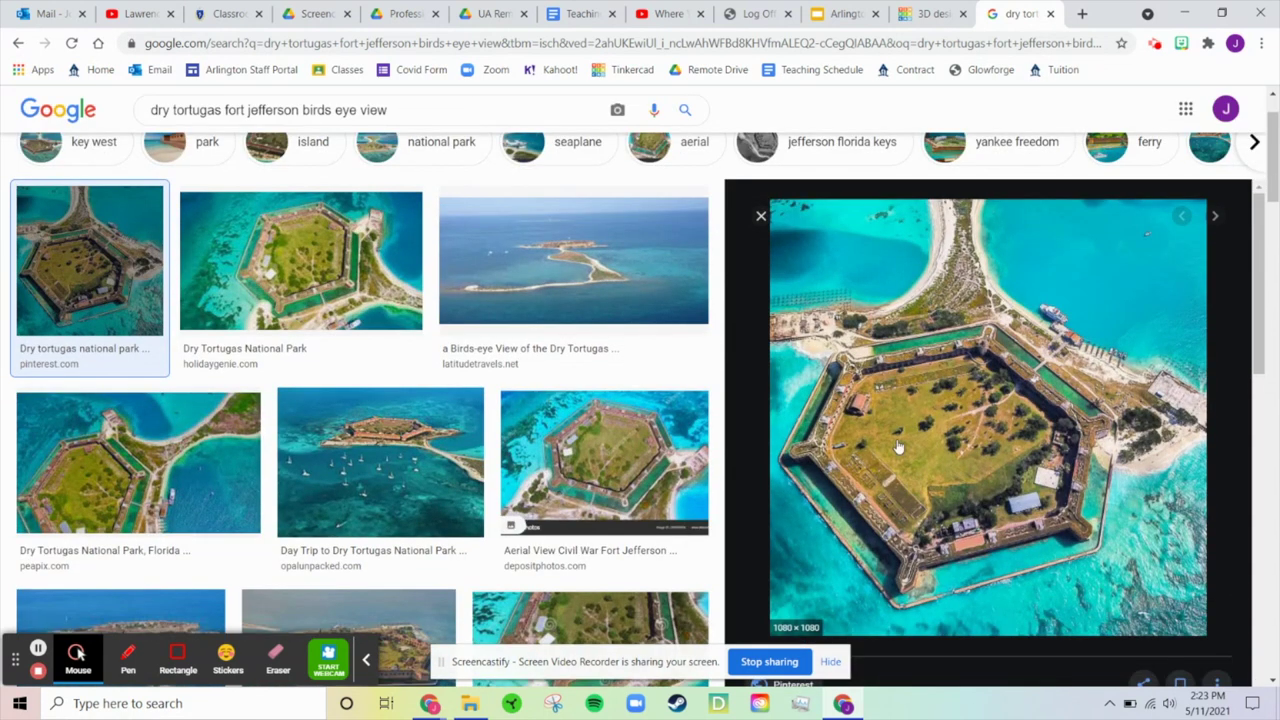
pyautogui.click(943, 8)
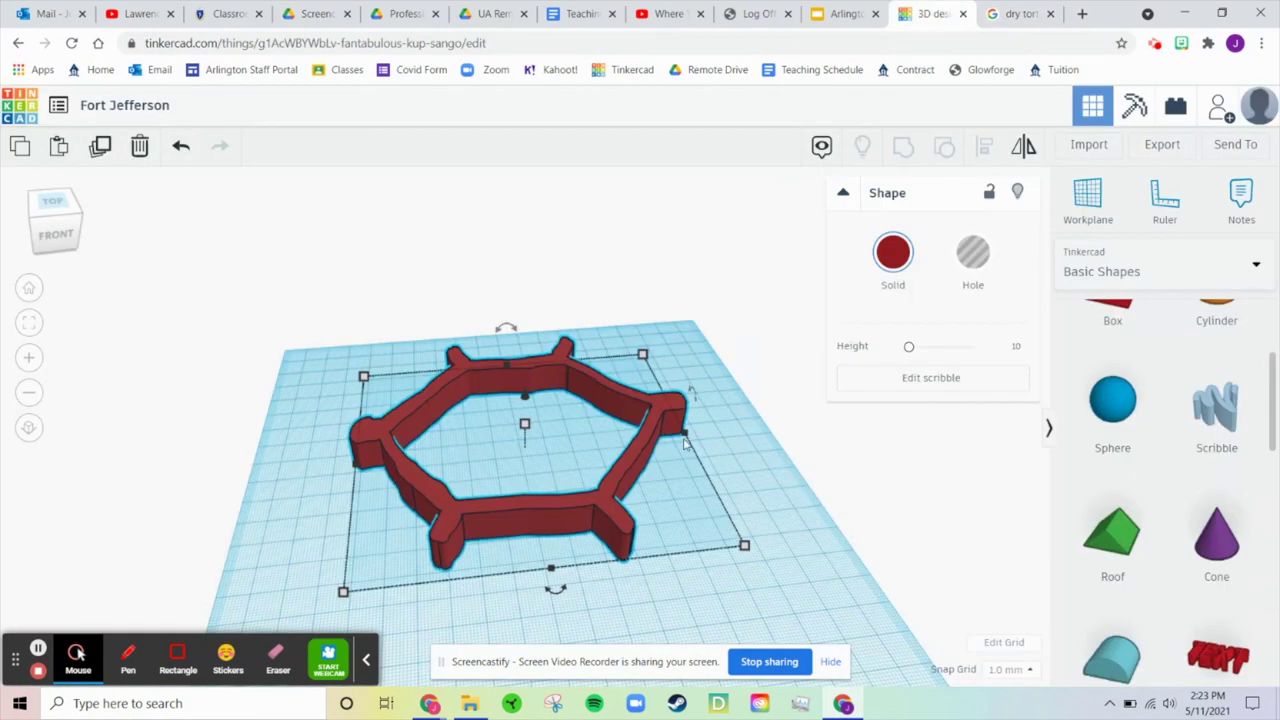
# Duplicate the dark red fort wall and raise the copy above the workplane
pyautogui.hotkey('ctrl', 'v')
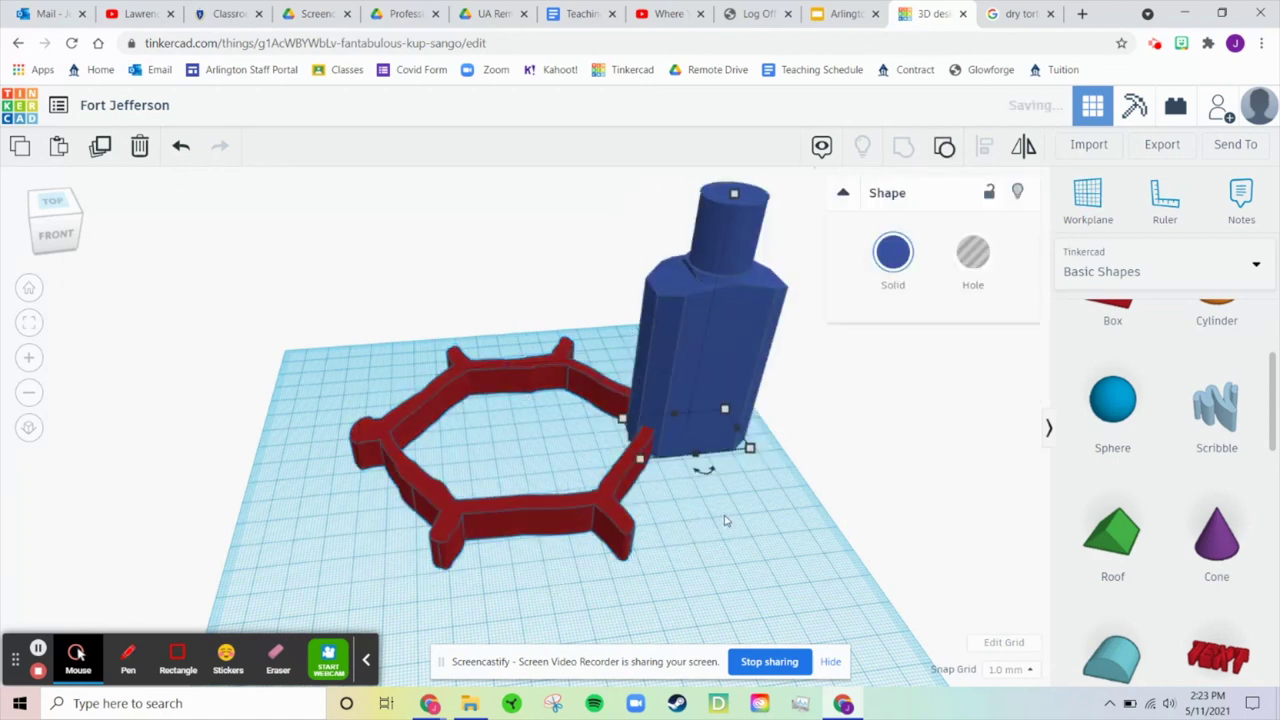
pyautogui.press('Delete')
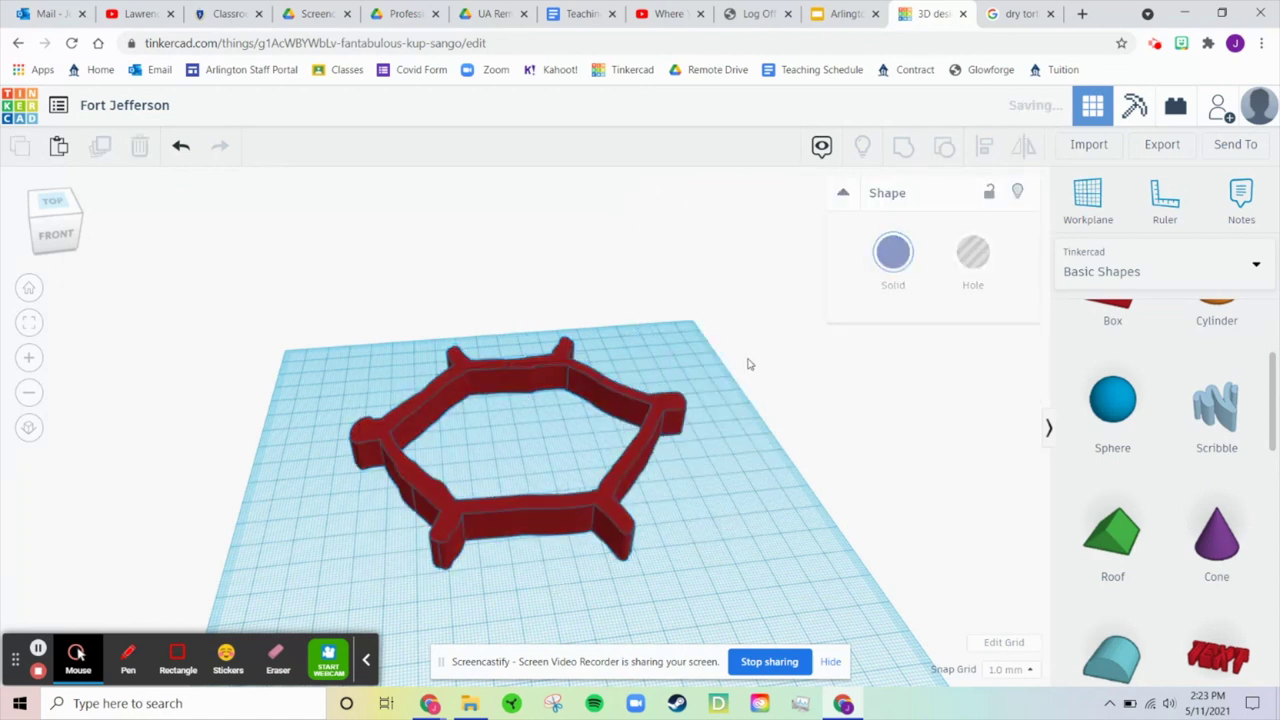
pyautogui.click(540, 515)
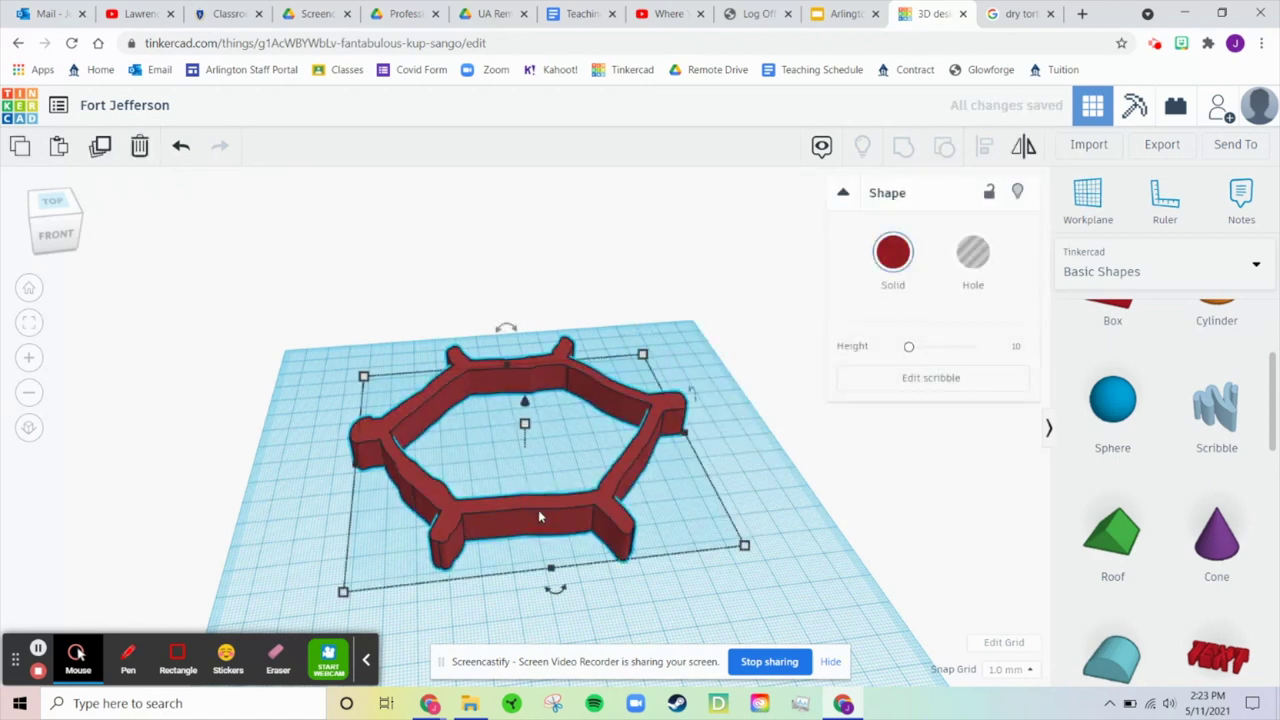
pyautogui.click(754, 491)
pyautogui.hotkey('ctrl', 'v')
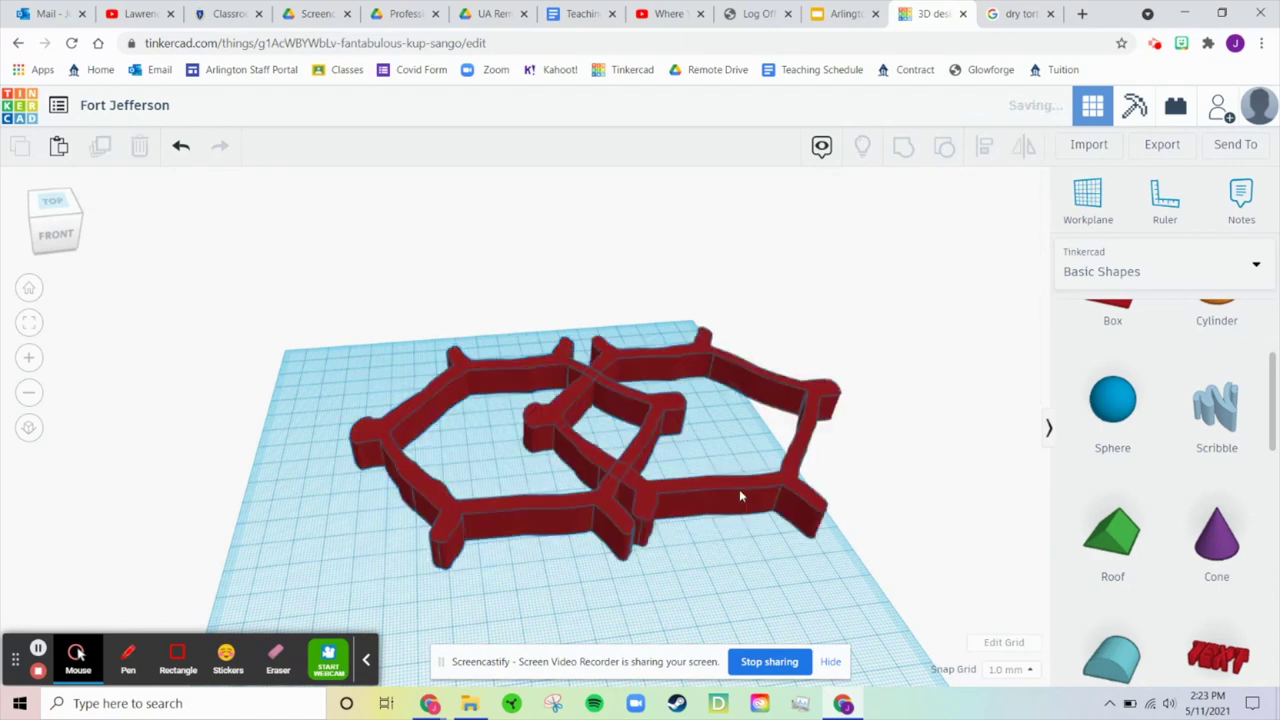
pyautogui.click(713, 475)
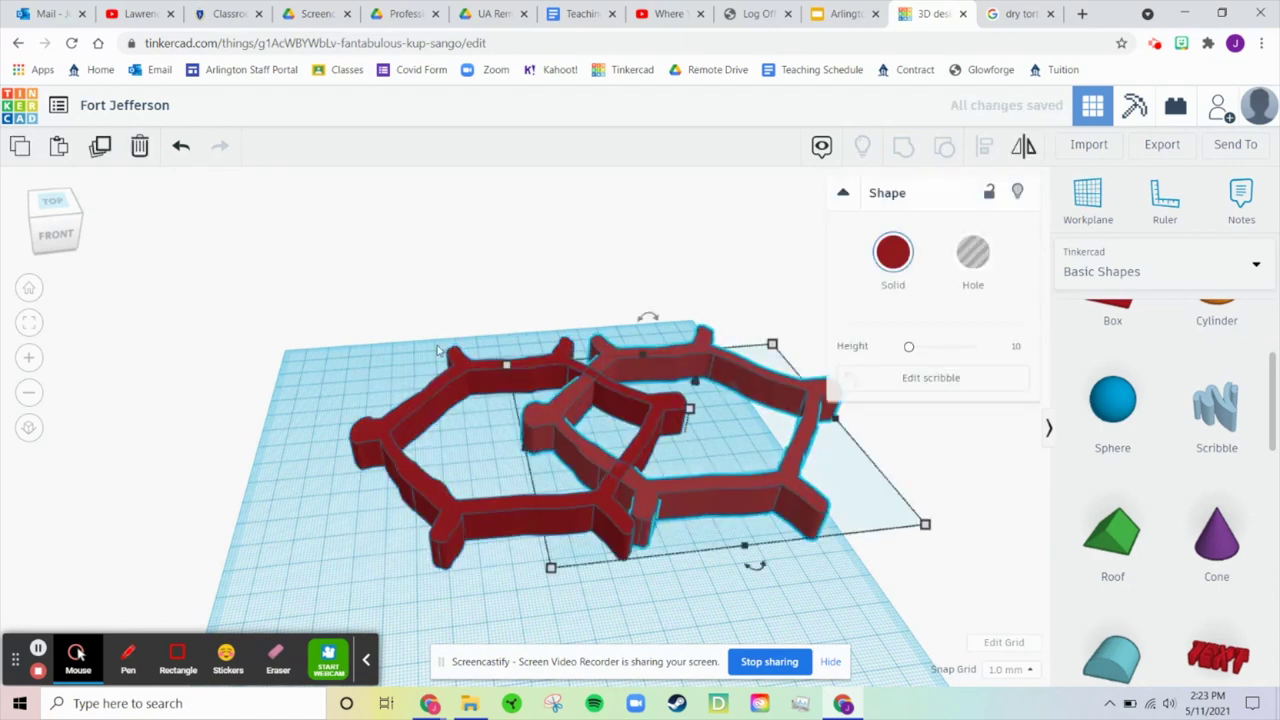
pyautogui.moveTo(697, 382); pyautogui.dragTo(693, 361)
# Align the two wall shapes horizontally so the raised copy sits directly over the original
pyautogui.moveTo(402, 272); pyautogui.dragTo(780, 610)
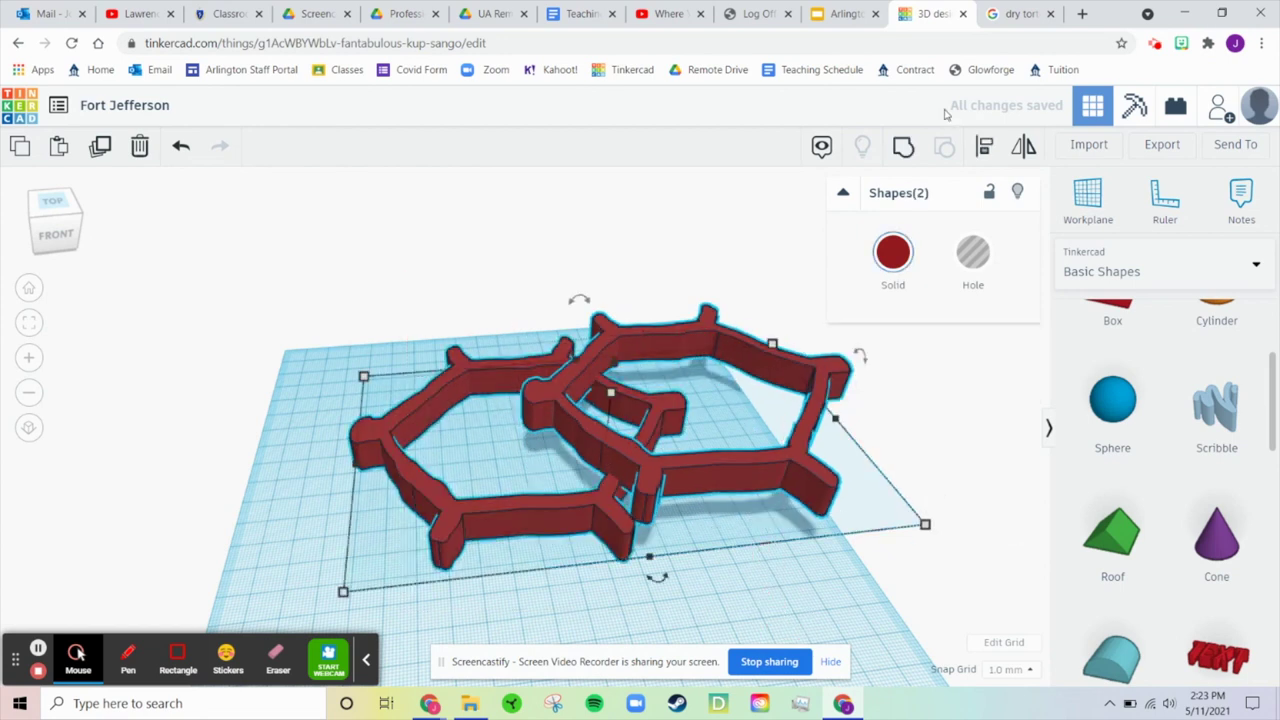
pyautogui.click(985, 148)
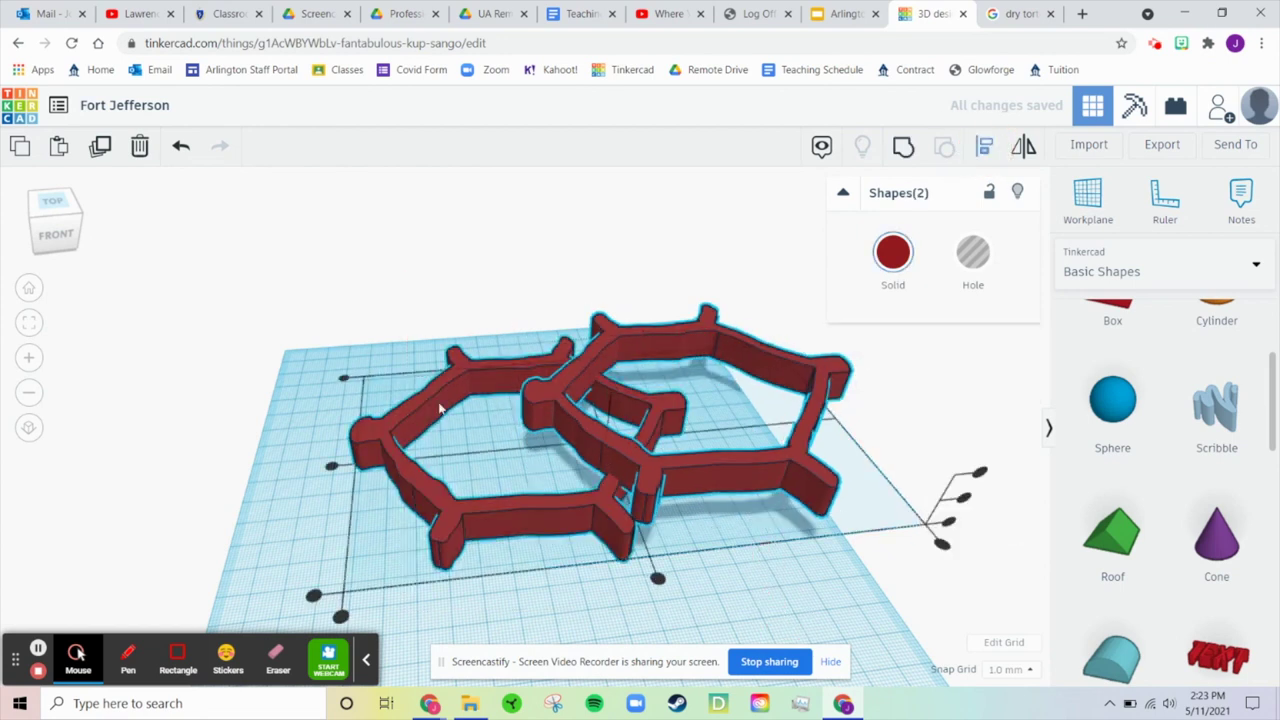
pyautogui.click(658, 578)
pyautogui.click(614, 477)
# Flatten the upper wall copy into a thin layer for the top of the fort wall
pyautogui.click(672, 545)
pyautogui.moveTo(672, 545)
pyautogui.mouseDown(button='right')
pyautogui.moveTo(663, 508)
pyautogui.moveTo(605, 437)
pyautogui.mouseUp(button='right')
pyautogui.moveTo(608, 393)
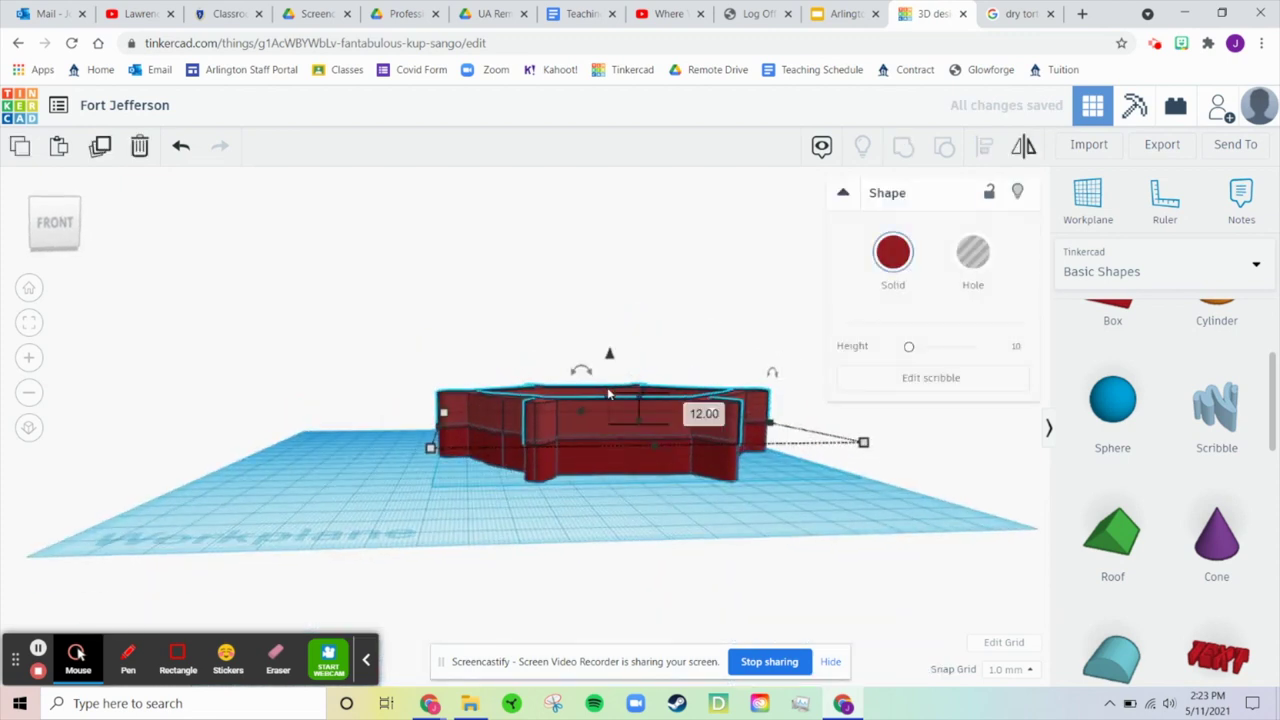
pyautogui.moveTo(608, 398); pyautogui.dragTo(610, 422)
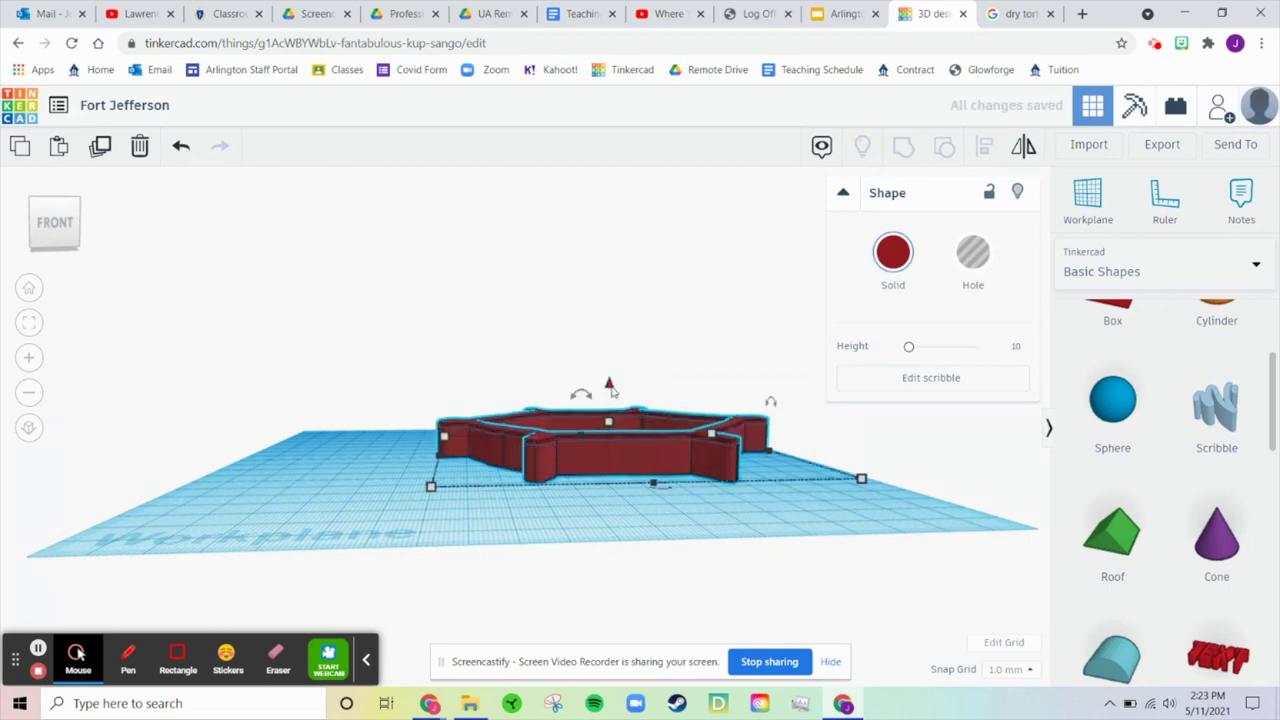
# Set the thin top layer's elevation above the workplane to 12 mm
pyautogui.moveTo(609, 387); pyautogui.dragTo(619, 365)
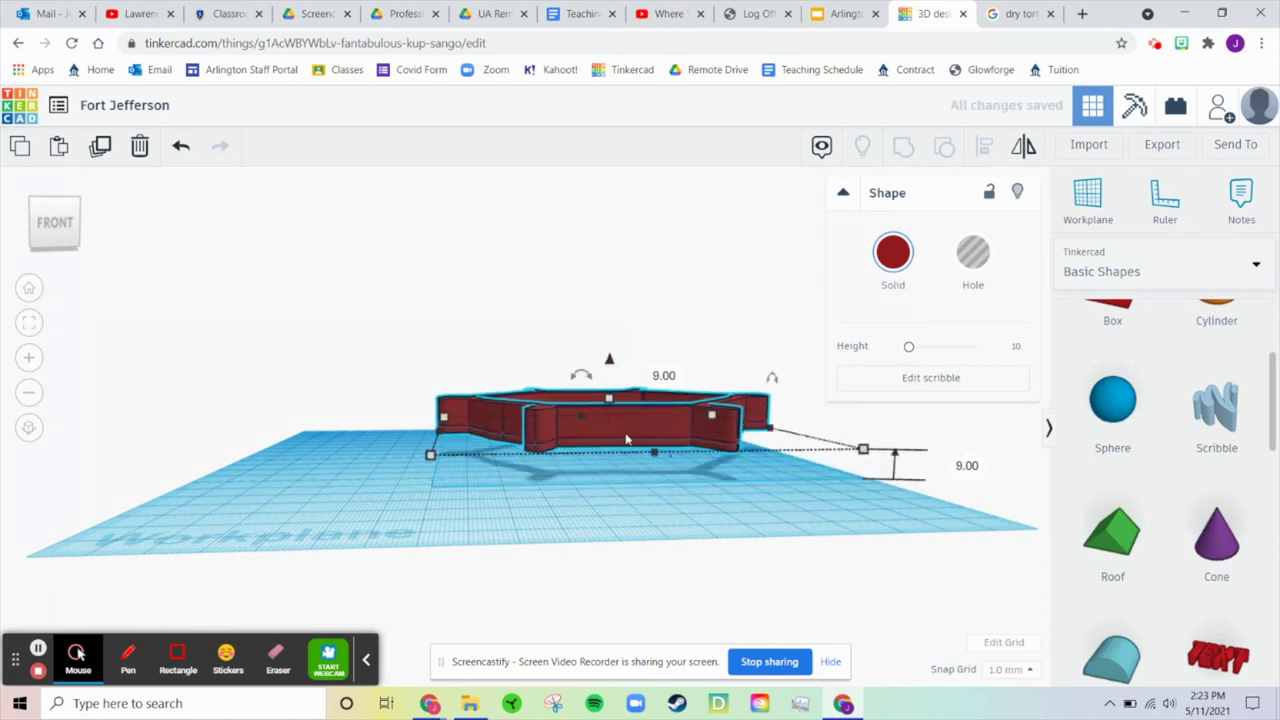
pyautogui.hotkey('ctrl', 'z')
pyautogui.moveTo(732, 367); pyautogui.dragTo(716, 466, button='right')
pyautogui.click(701, 462)
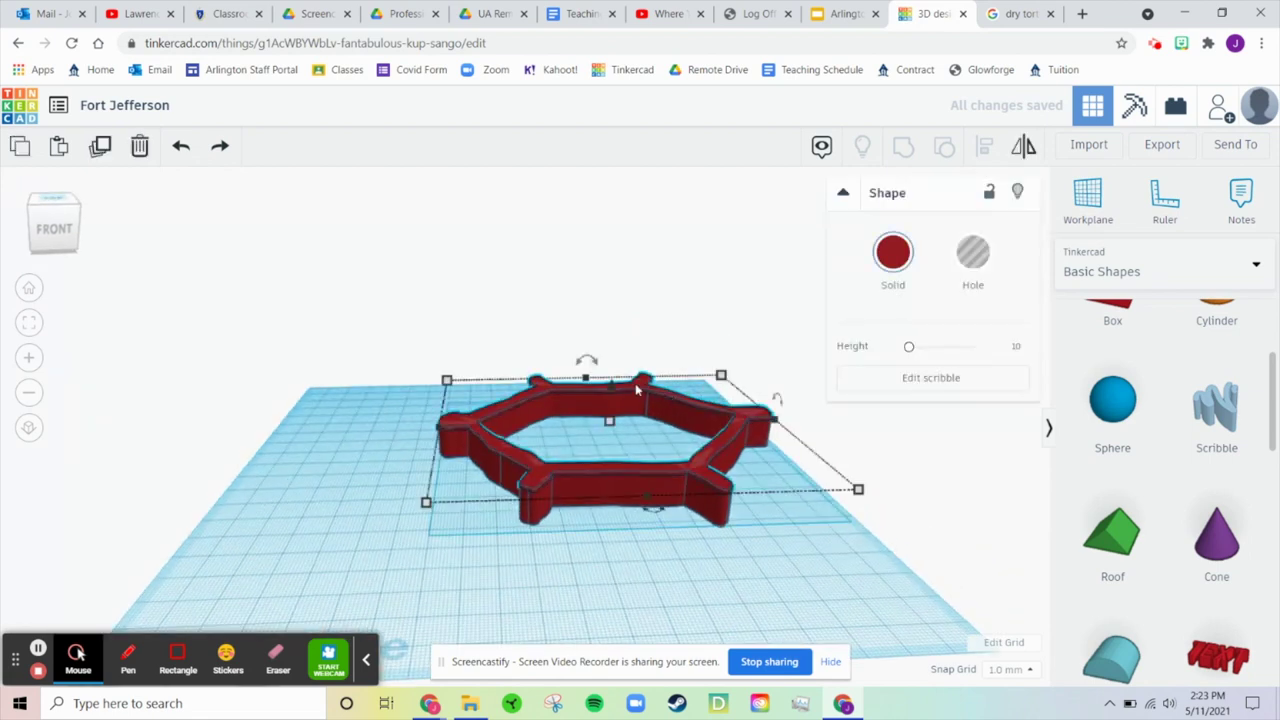
pyautogui.moveTo(613, 388); pyautogui.dragTo(610, 362)
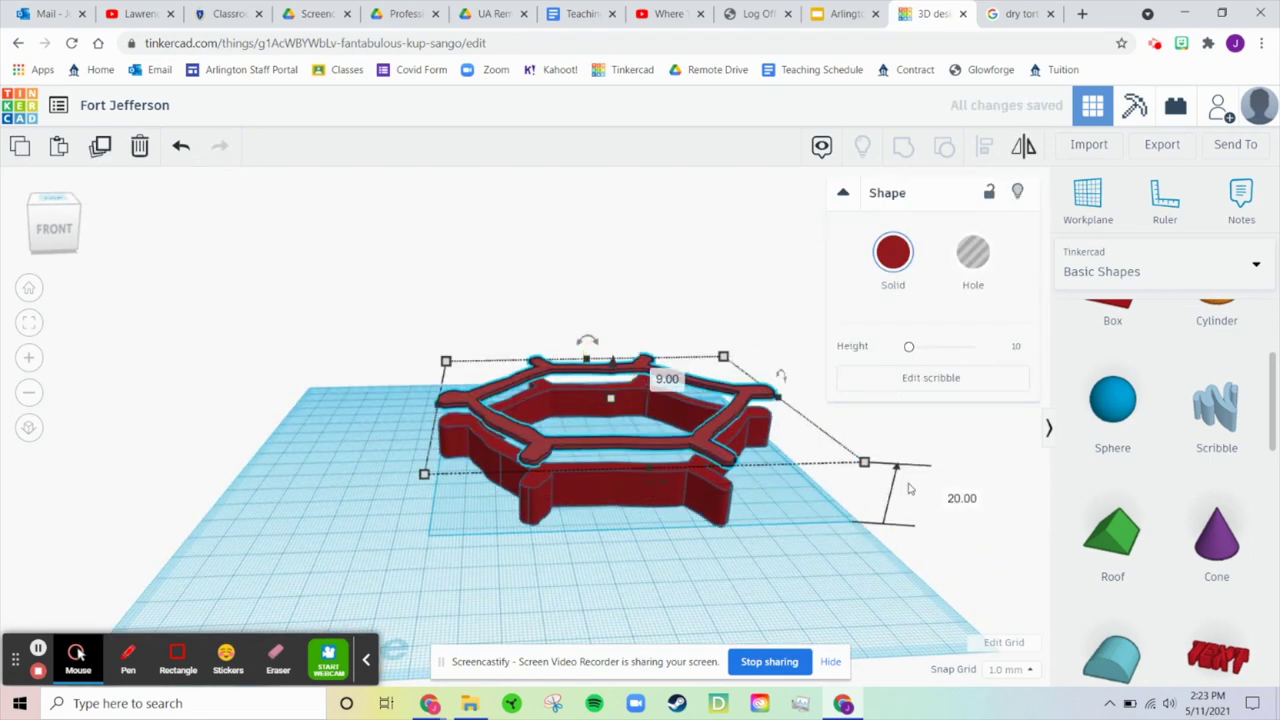
pyautogui.click(957, 499)
pyautogui.write('12')
pyautogui.press('Return')
# Color the thin top layer of the fort wall green
pyautogui.click(890, 276)
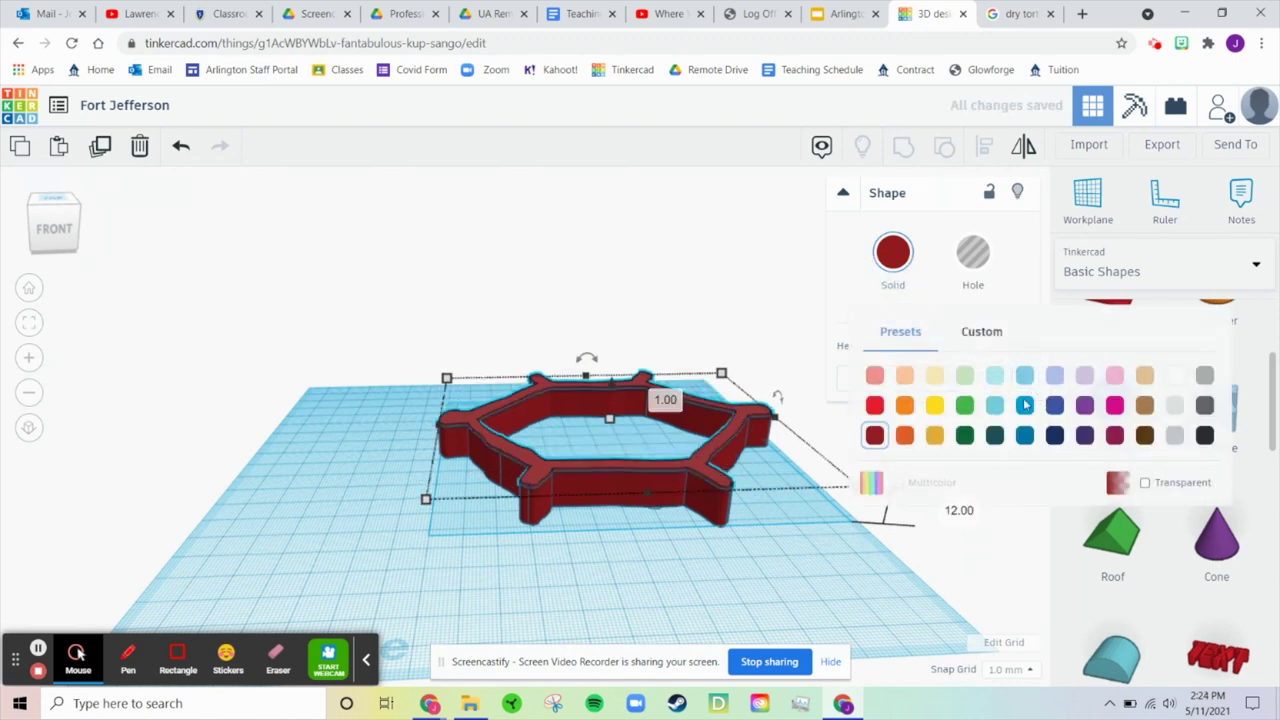
pyautogui.click(964, 404)
pyautogui.click(617, 600)
pyautogui.moveTo(617, 600); pyautogui.dragTo(716, 557, button='right')
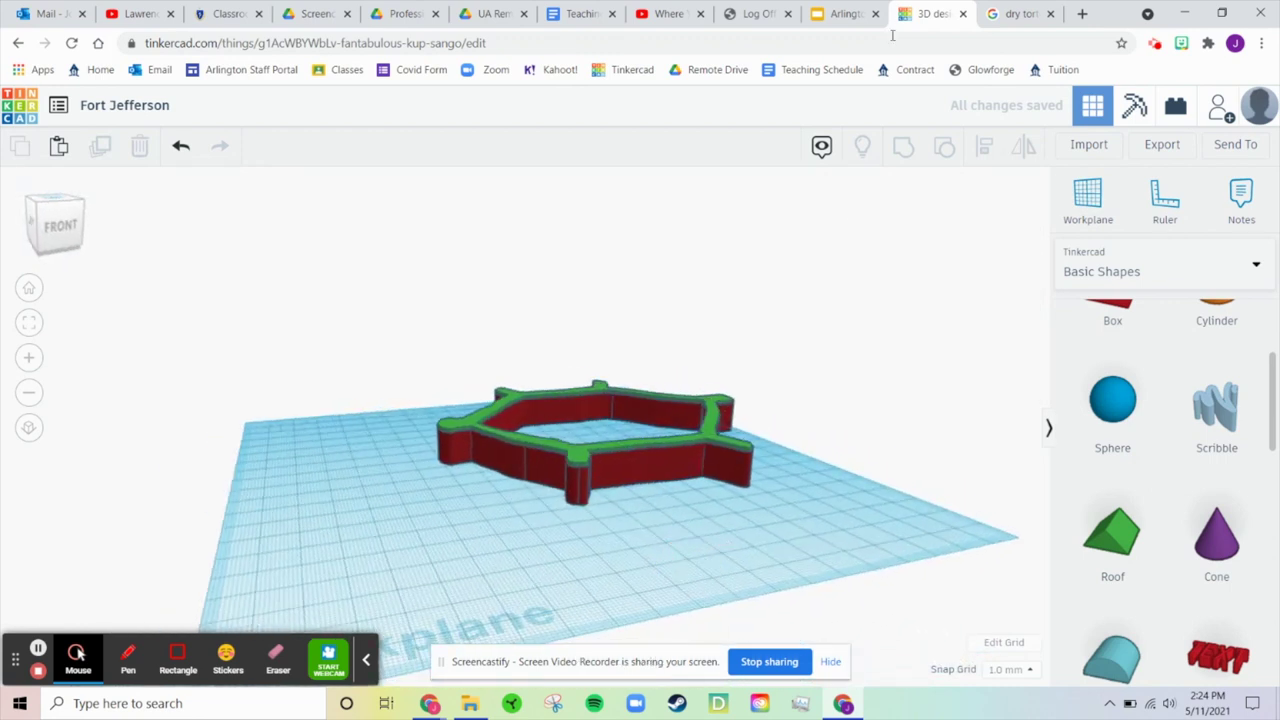
# Check the aerial photo of the fort again and return to the Tinkercad model to compare the wall tops
pyautogui.click(990, 14)
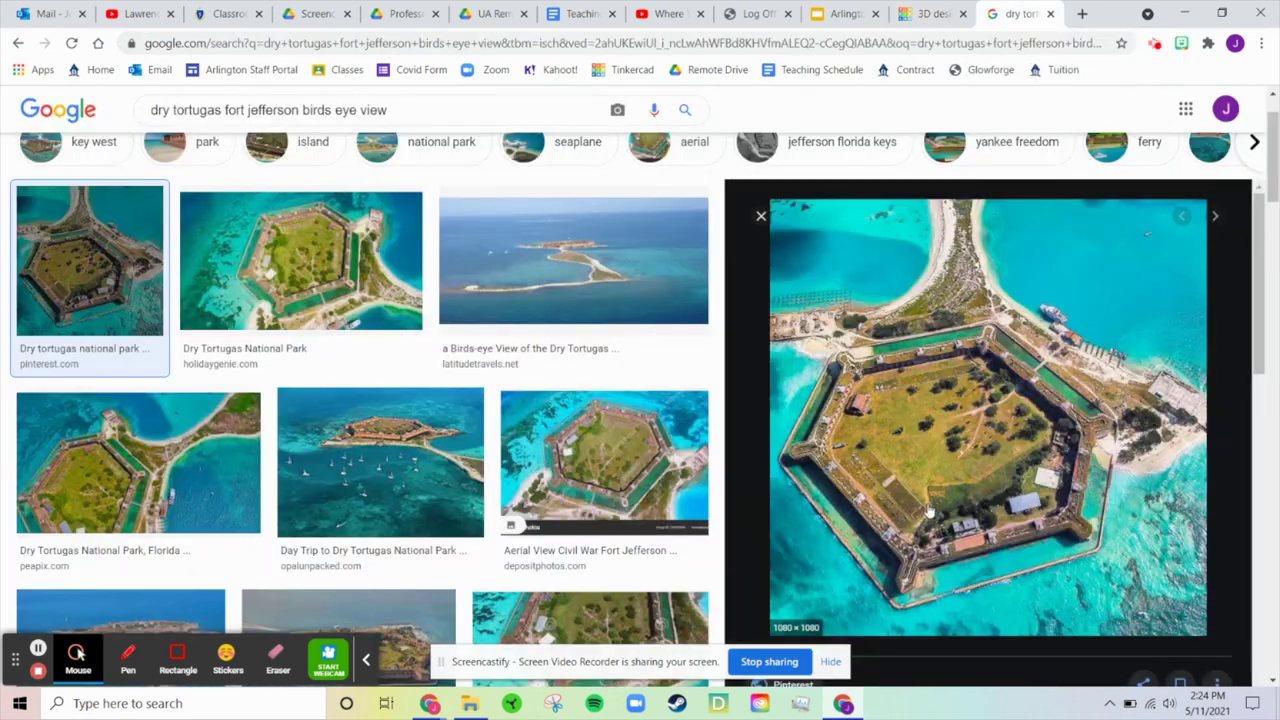
pyautogui.click(925, 14)
pyautogui.moveTo(689, 537); pyautogui.dragTo(618, 621, button='right')
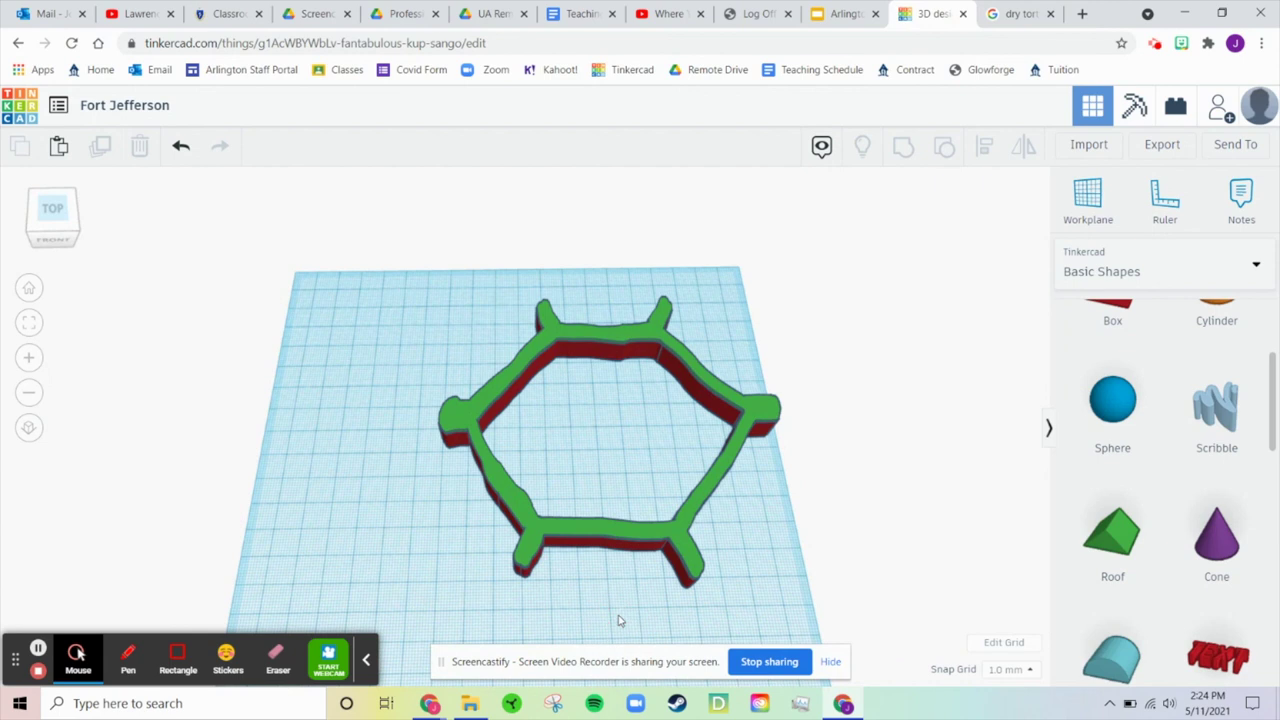
pyautogui.click(593, 548)
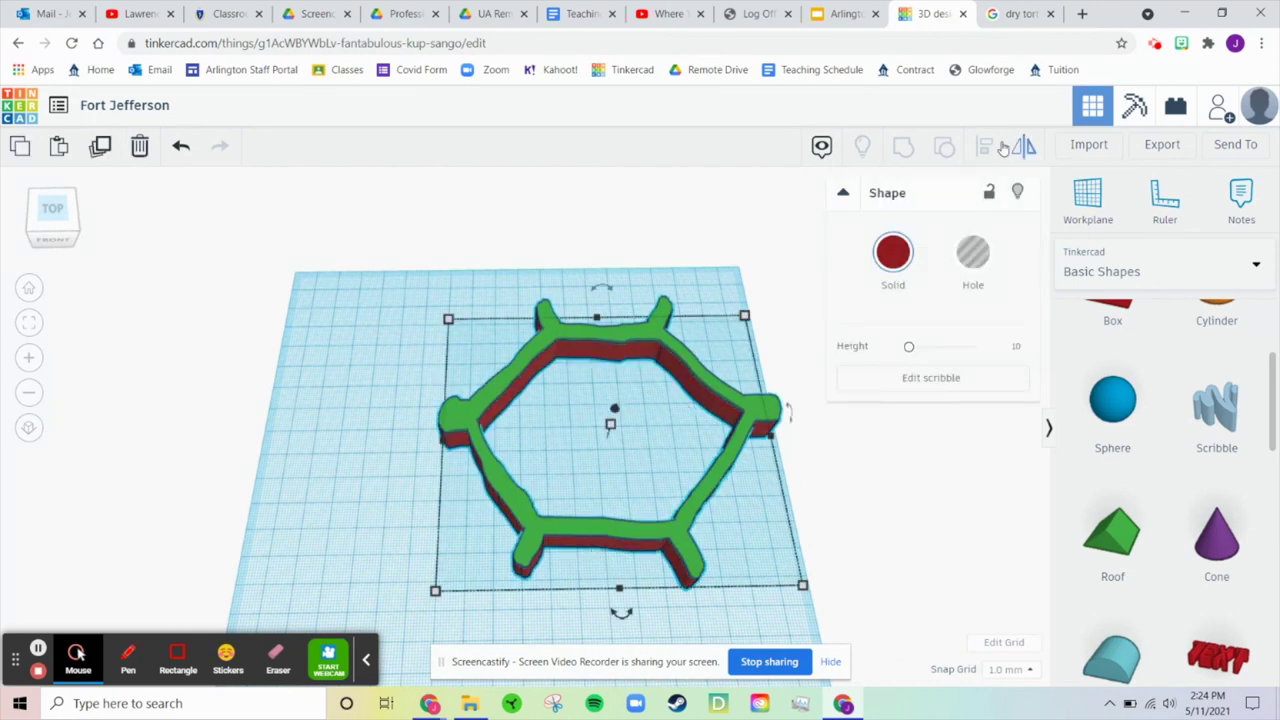
pyautogui.moveTo(815, 466)
pyautogui.mouseDown(button='right')
pyautogui.moveTo(820, 509)
pyautogui.moveTo(830, 480)
pyautogui.mouseUp(button='right')
pyautogui.click(966, 380)
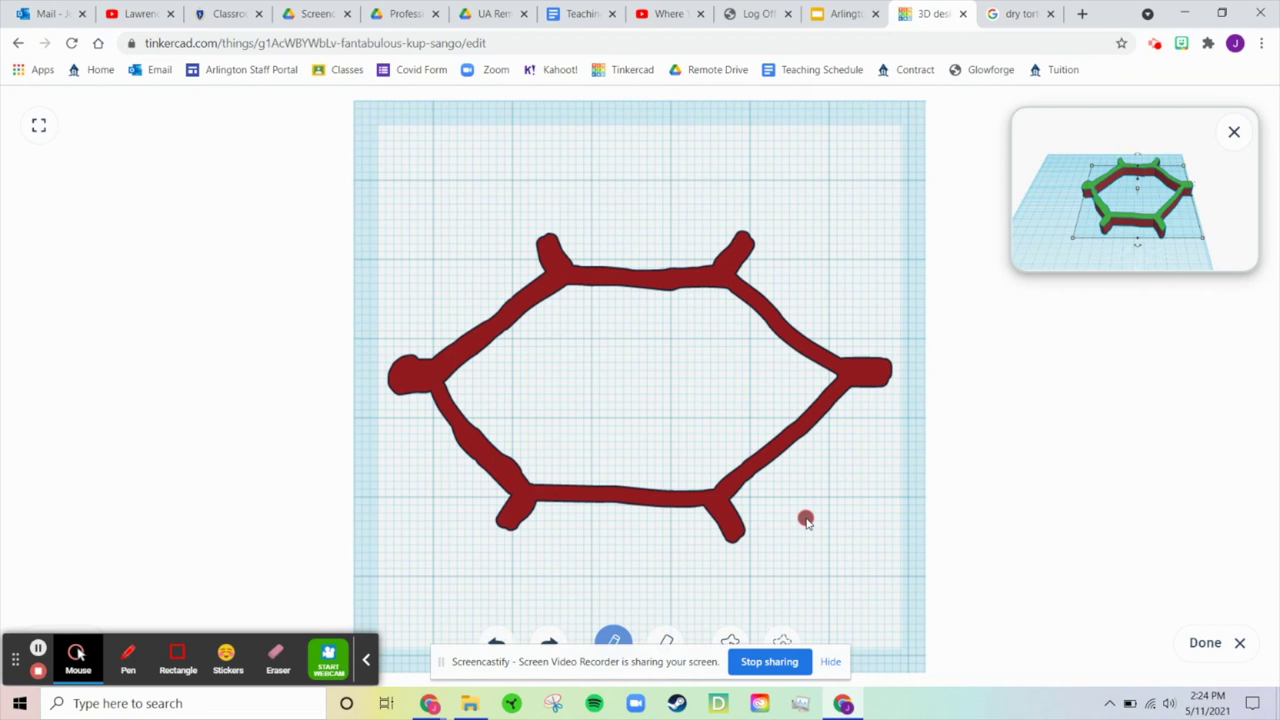
pyautogui.click(1205, 642)
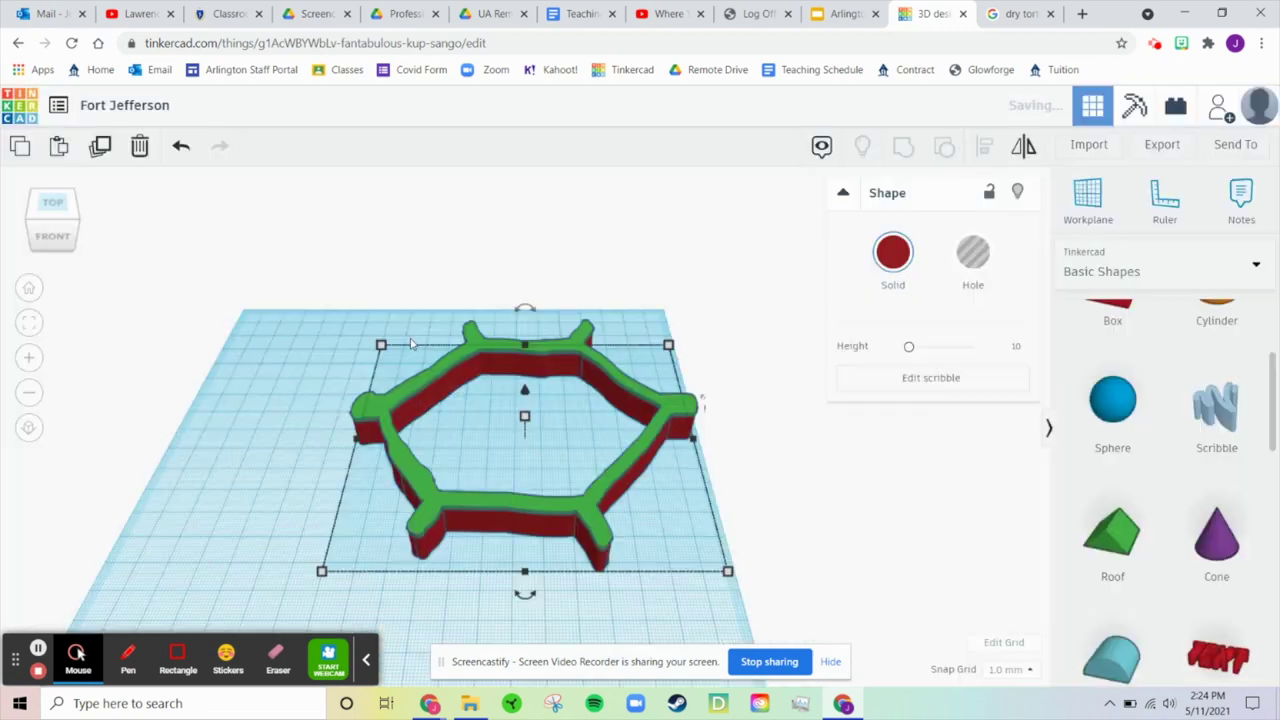
pyautogui.click(478, 398)
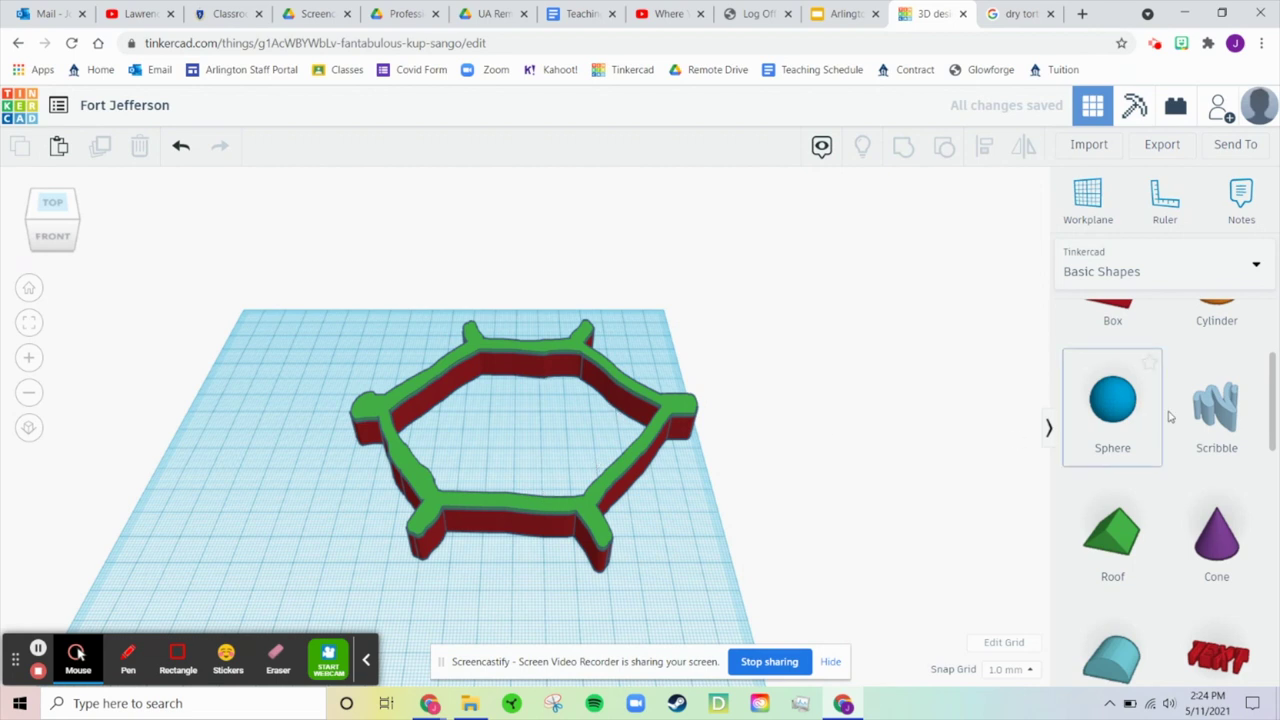
pyautogui.moveTo(1218, 400)
pyautogui.mouseDown()
pyautogui.moveTo(625, 475)
pyautogui.moveTo(508, 412)
pyautogui.mouseUp()
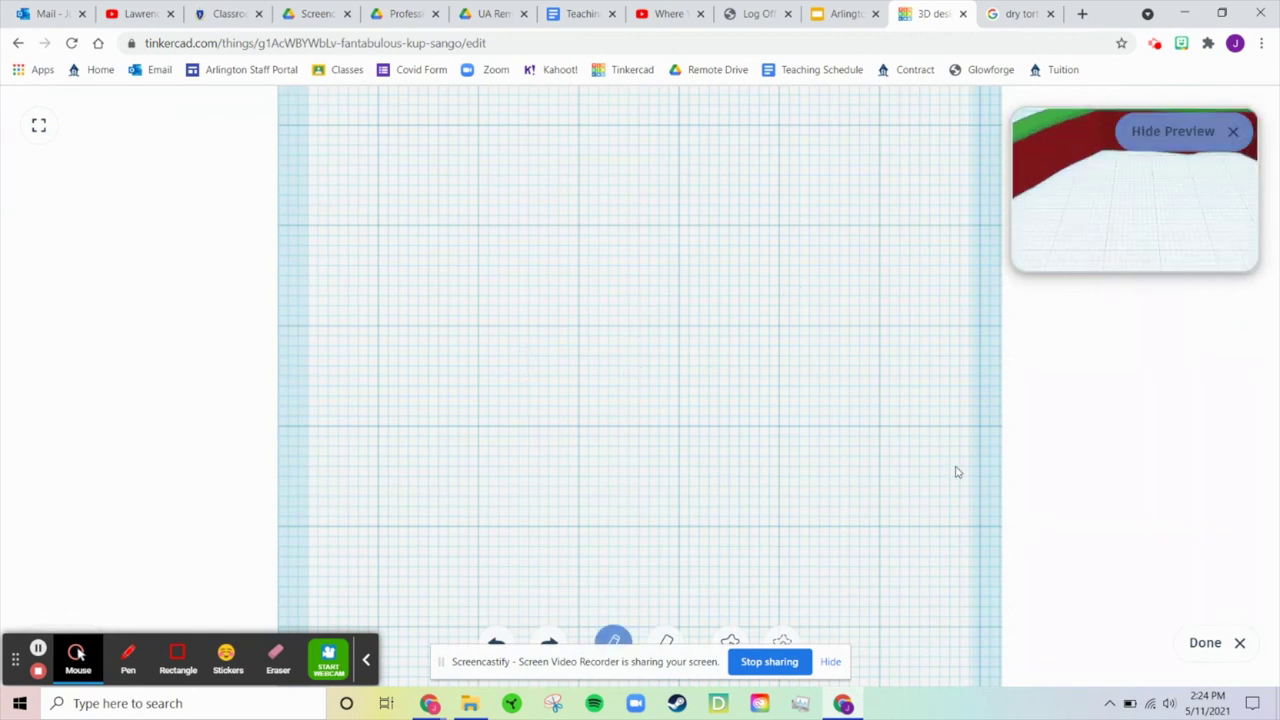
pyautogui.click(1207, 643)
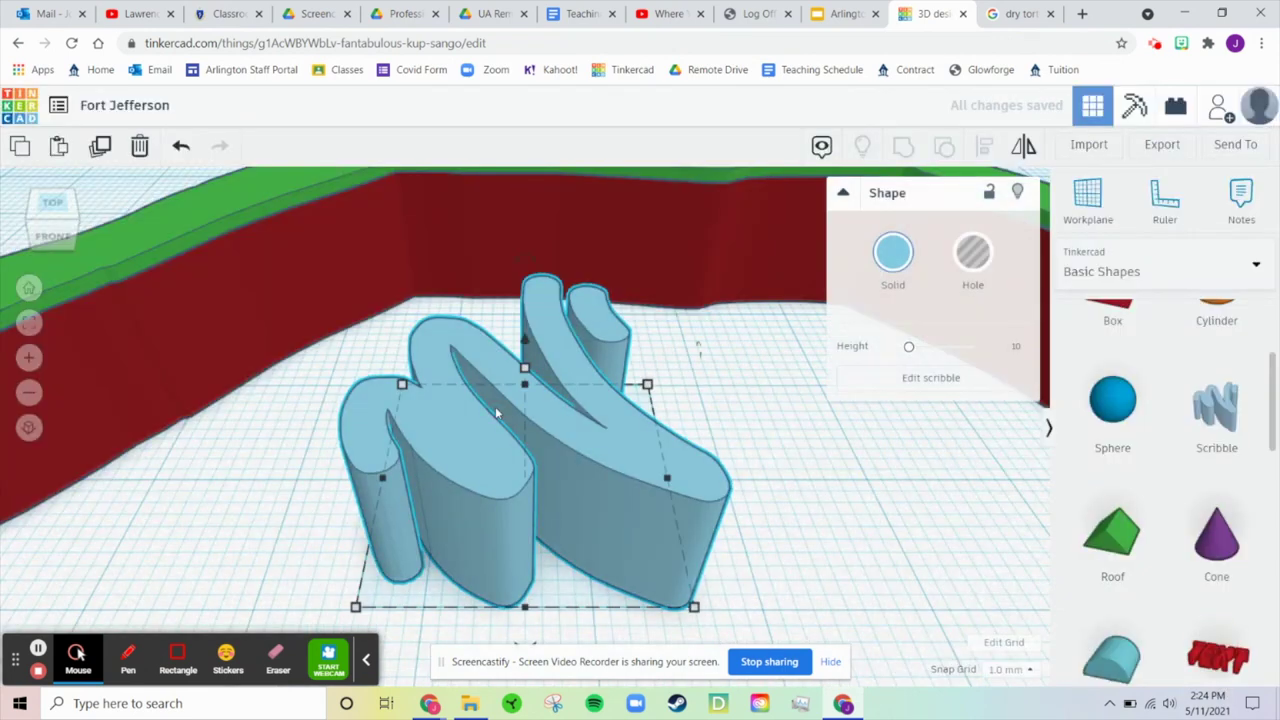
pyautogui.press('Delete')
pyautogui.scroll(-10, 485, 411)
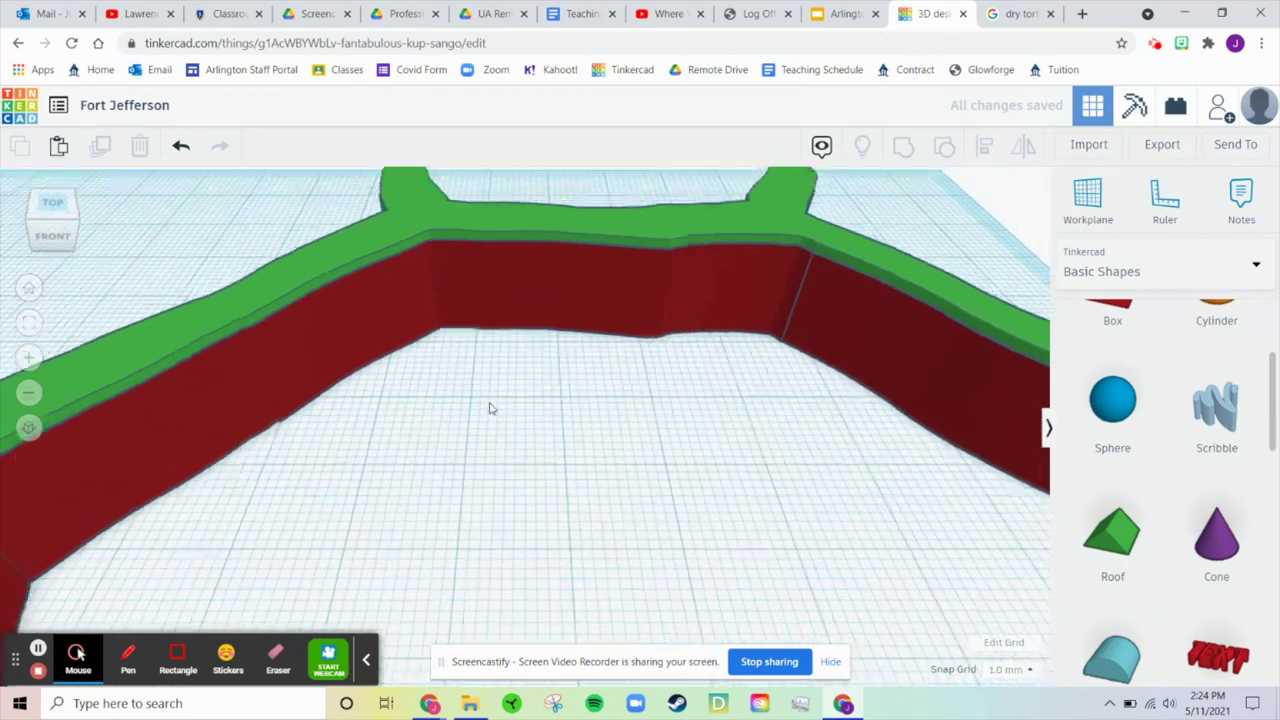
pyautogui.scroll(2, 740, 431)
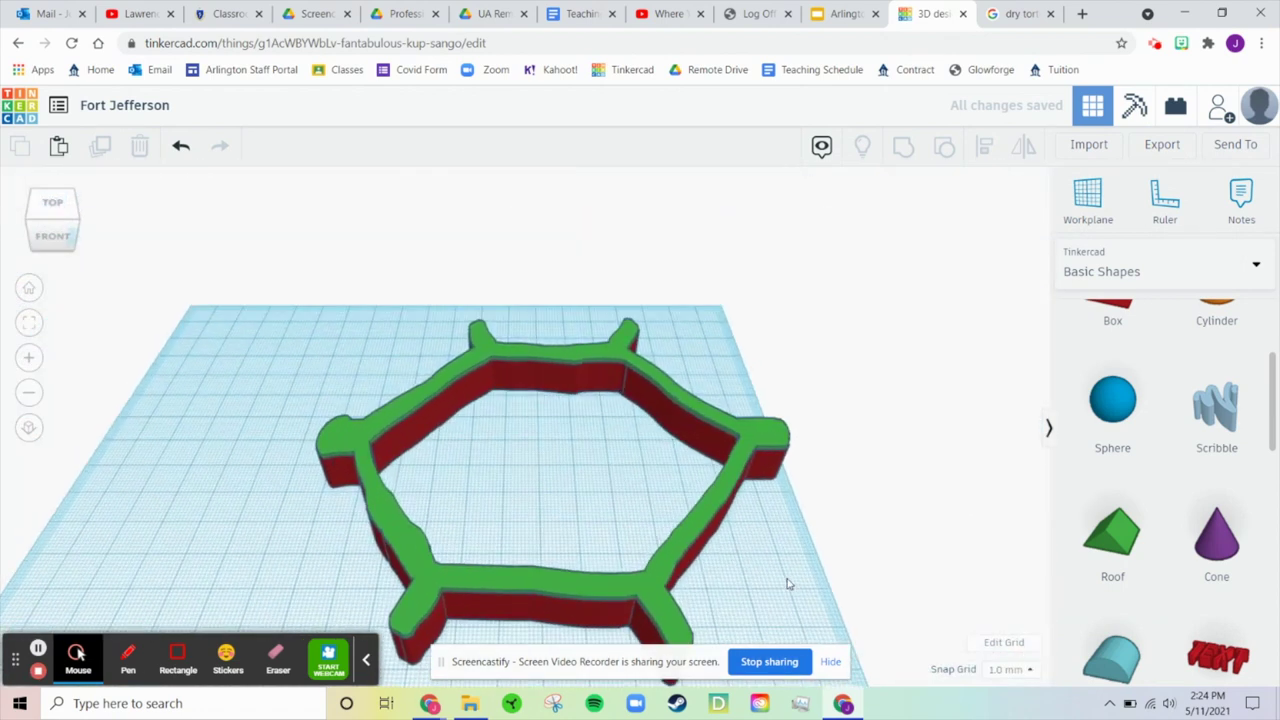
# Find the six-sided Polygon among the basic shapes and place it inside the fort wall
pyautogui.scroll(2, 1160, 500)
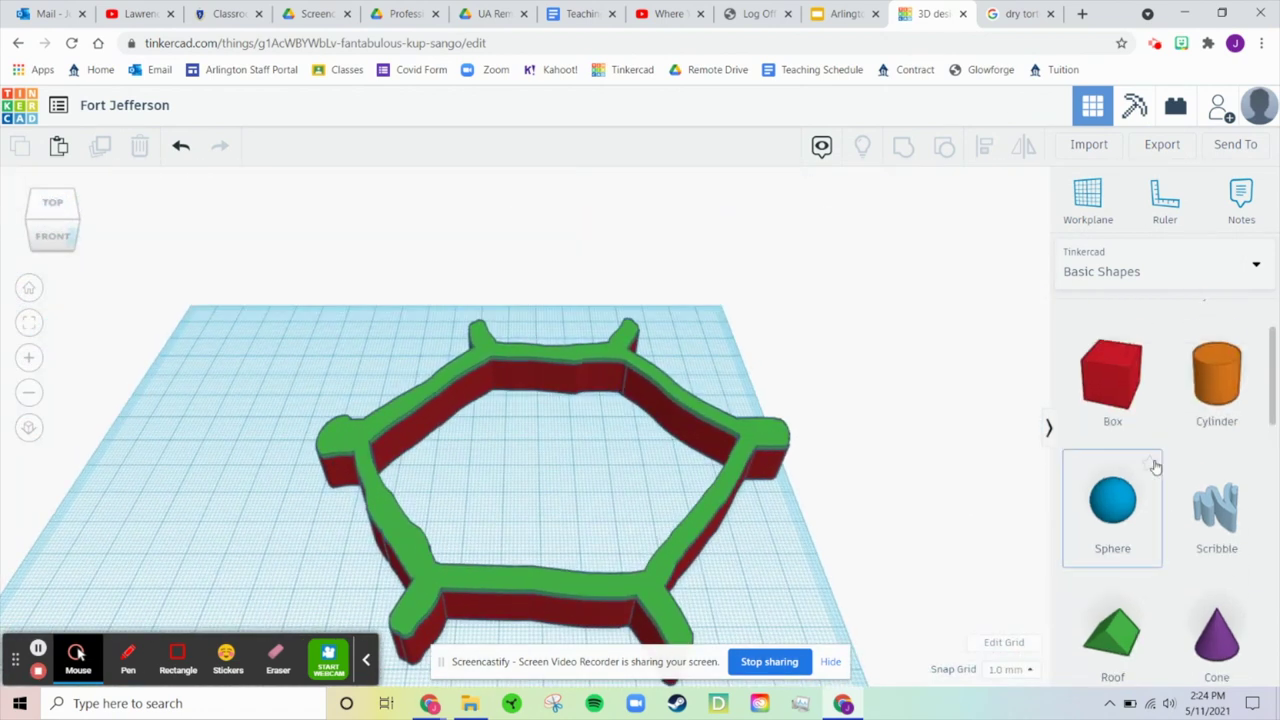
pyautogui.scroll(-3, 1187, 481)
pyautogui.scroll(4, 1110, 500)
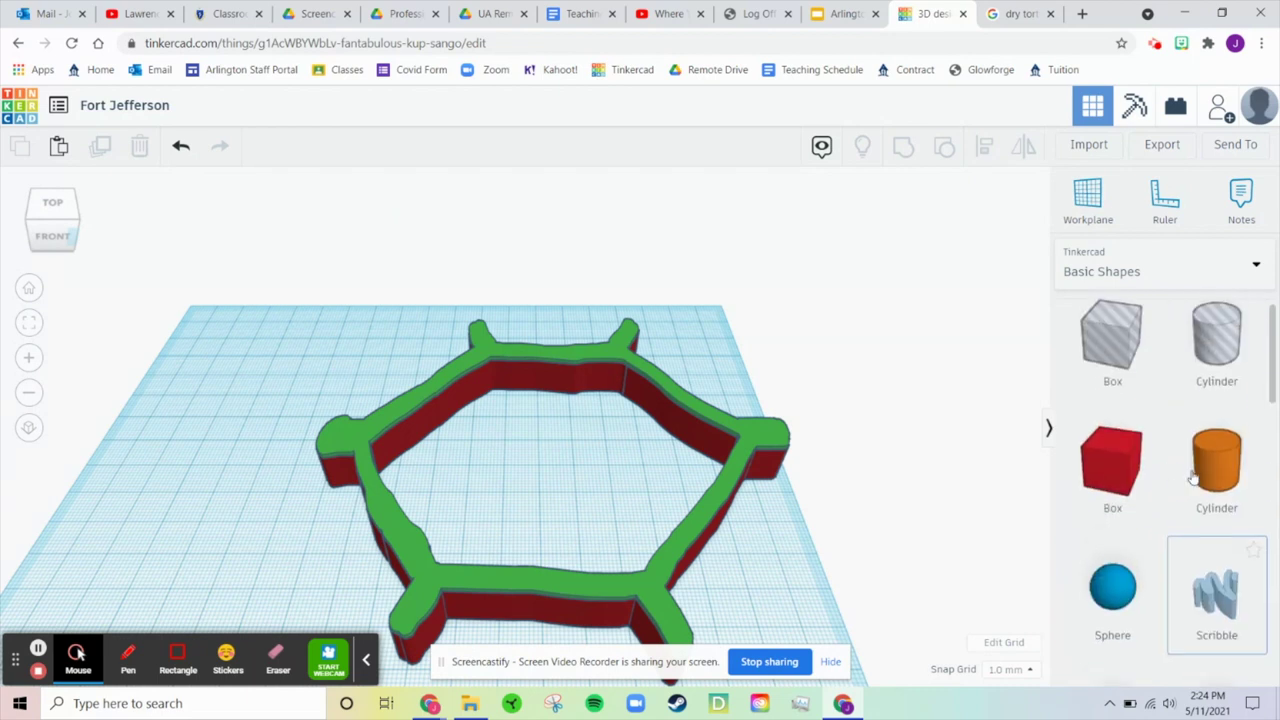
pyautogui.scroll(-5, 1135, 509)
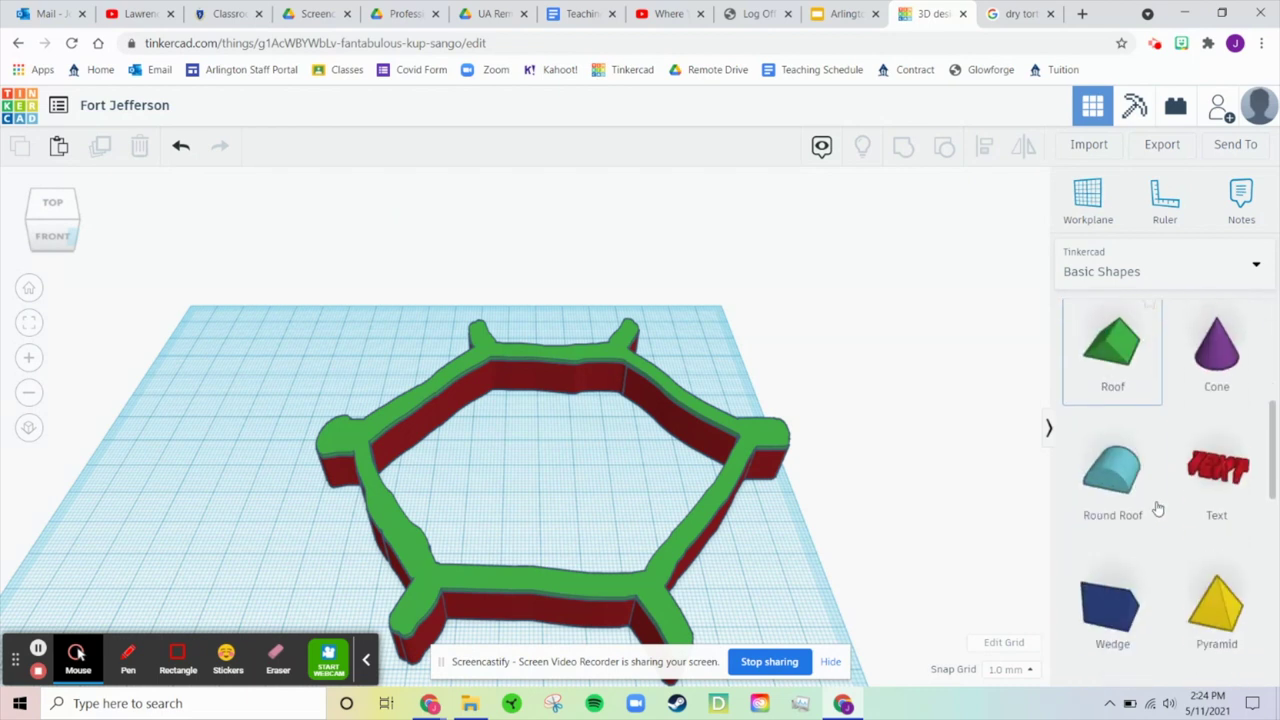
pyautogui.scroll(-1, 1210, 530)
pyautogui.moveTo(1215, 420); pyautogui.dragTo(549, 475)
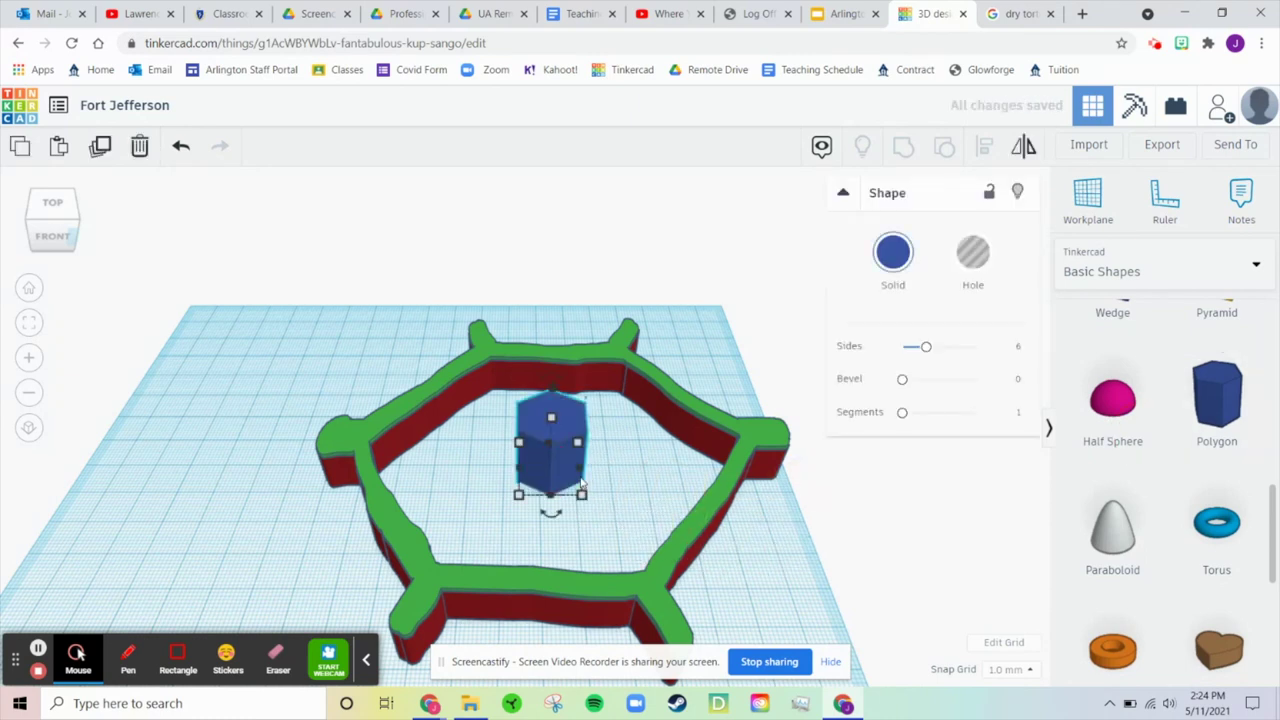
# Delete both the dark red fort wall and its green top layer, keeping the polygon
pyautogui.click(740, 277)
pyautogui.click(750, 418)
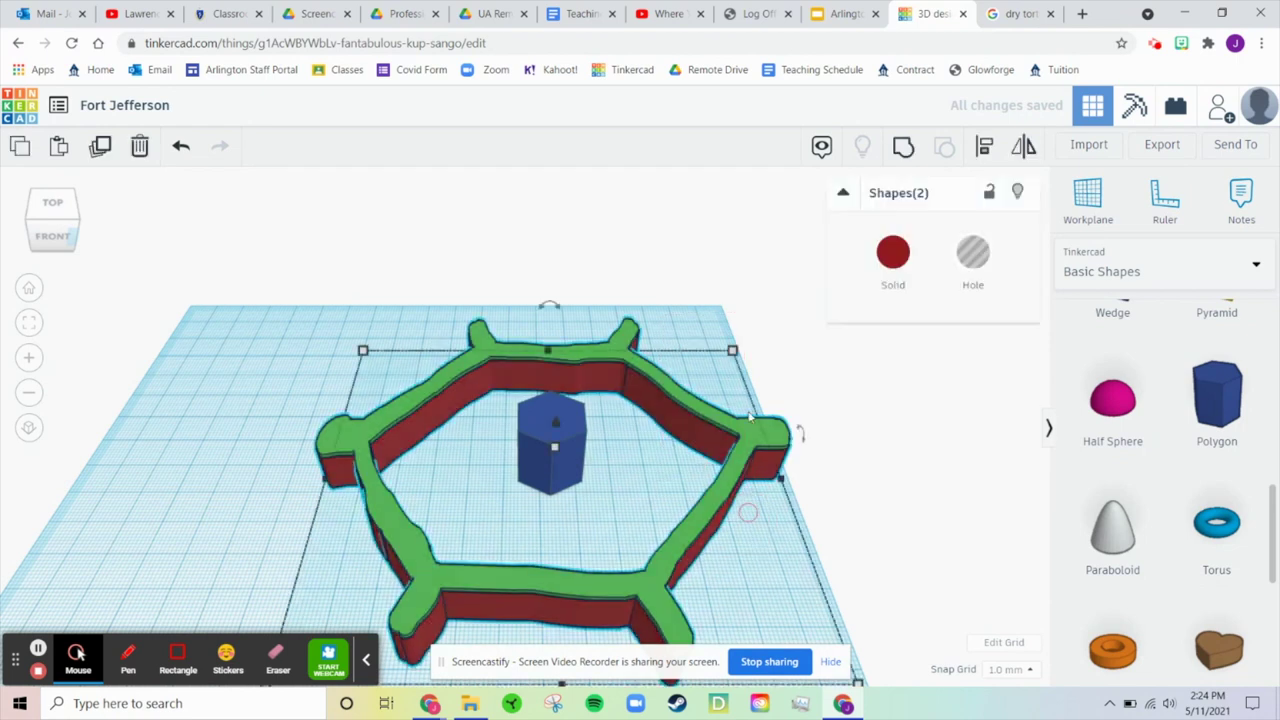
pyautogui.press('Delete')
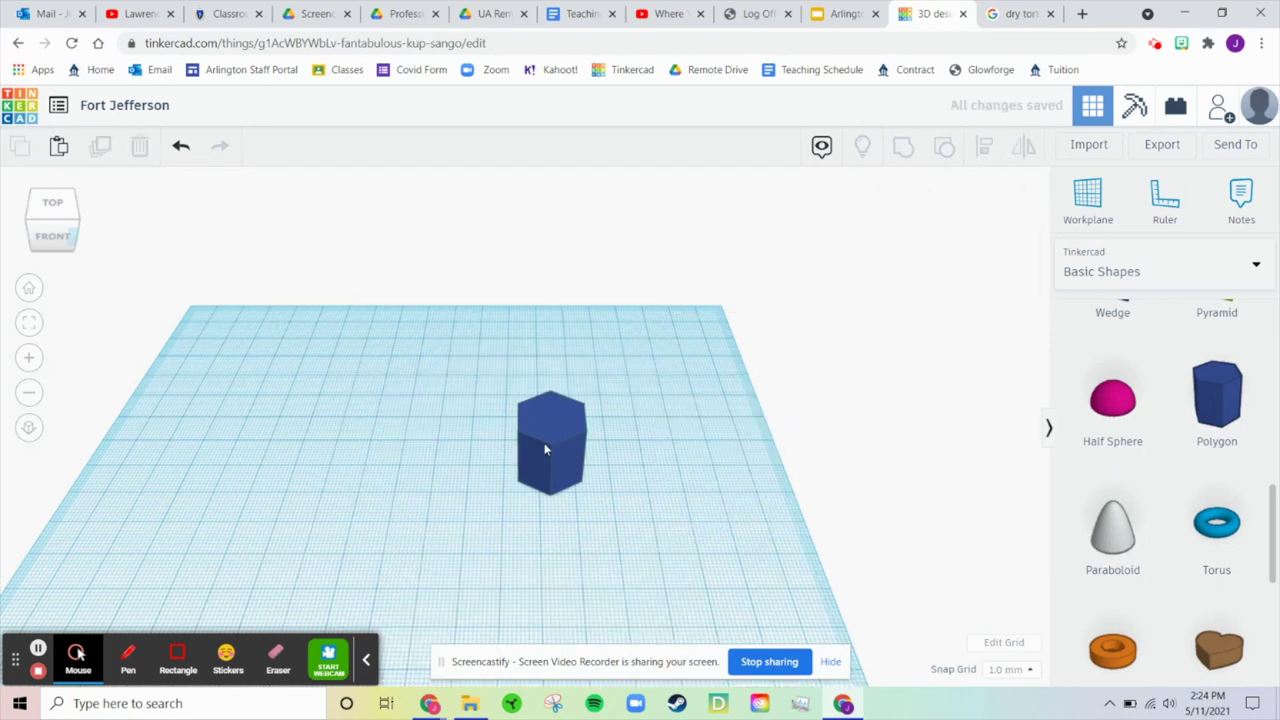
# Enlarge the blue hexagonal polygon in proportion so it covers a large part of the workplane
pyautogui.click(545, 450)
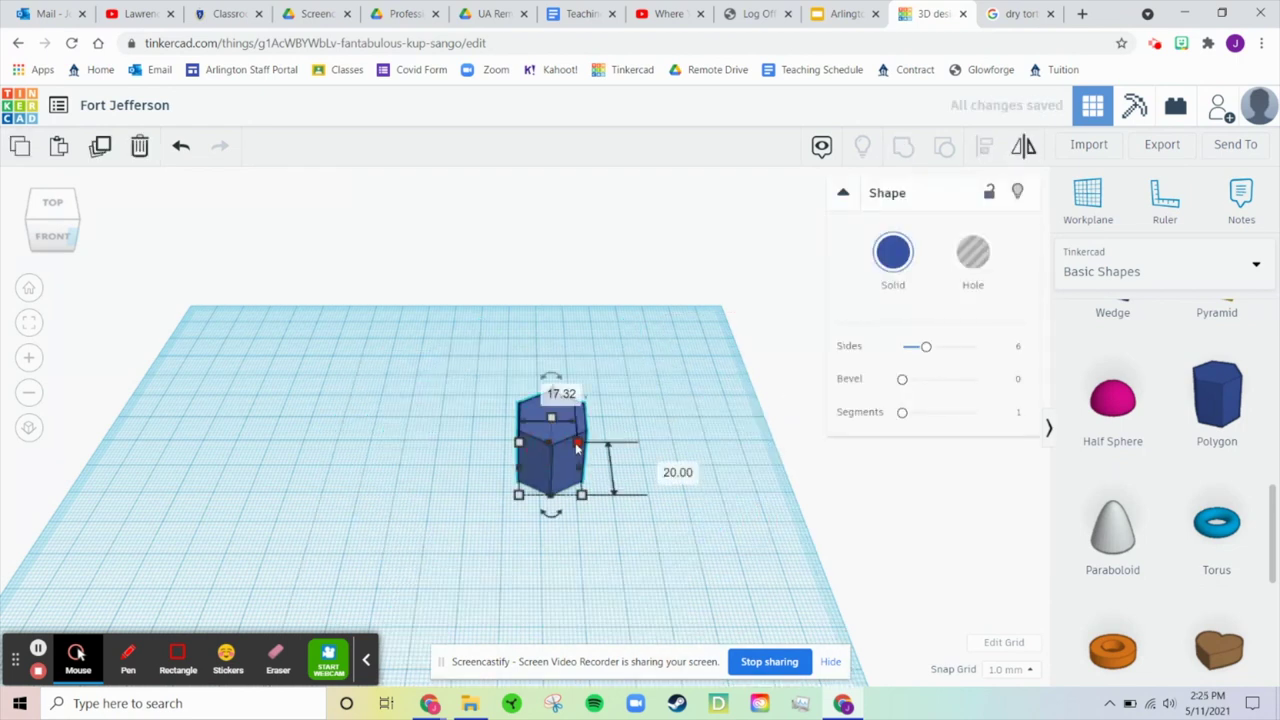
pyautogui.moveTo(576, 449); pyautogui.dragTo(410, 530)
pyautogui.moveTo(590, 378); pyautogui.dragTo(642, 353)
pyautogui.scroll(-8, 600, 330)
pyautogui.click(580, 314)
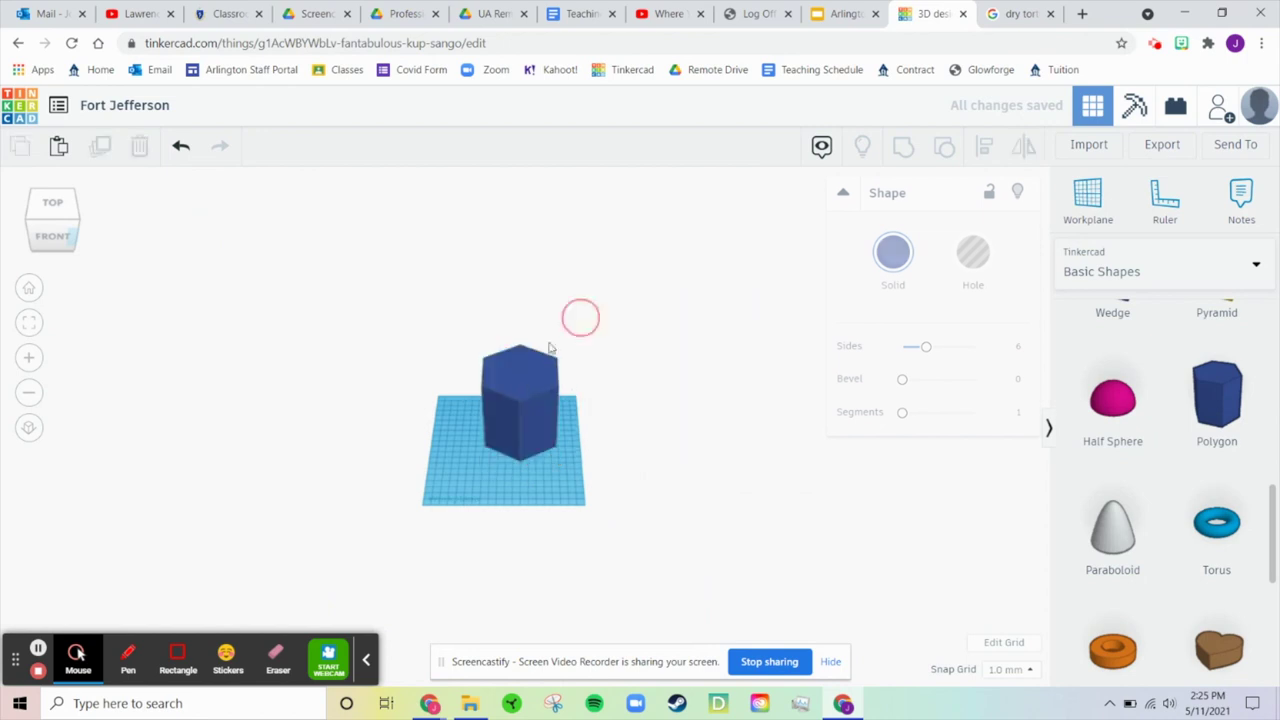
# Set the enlarged hexagon's height to 20 mm
pyautogui.click(523, 385)
pyautogui.moveTo(520, 360); pyautogui.dragTo(590, 418)
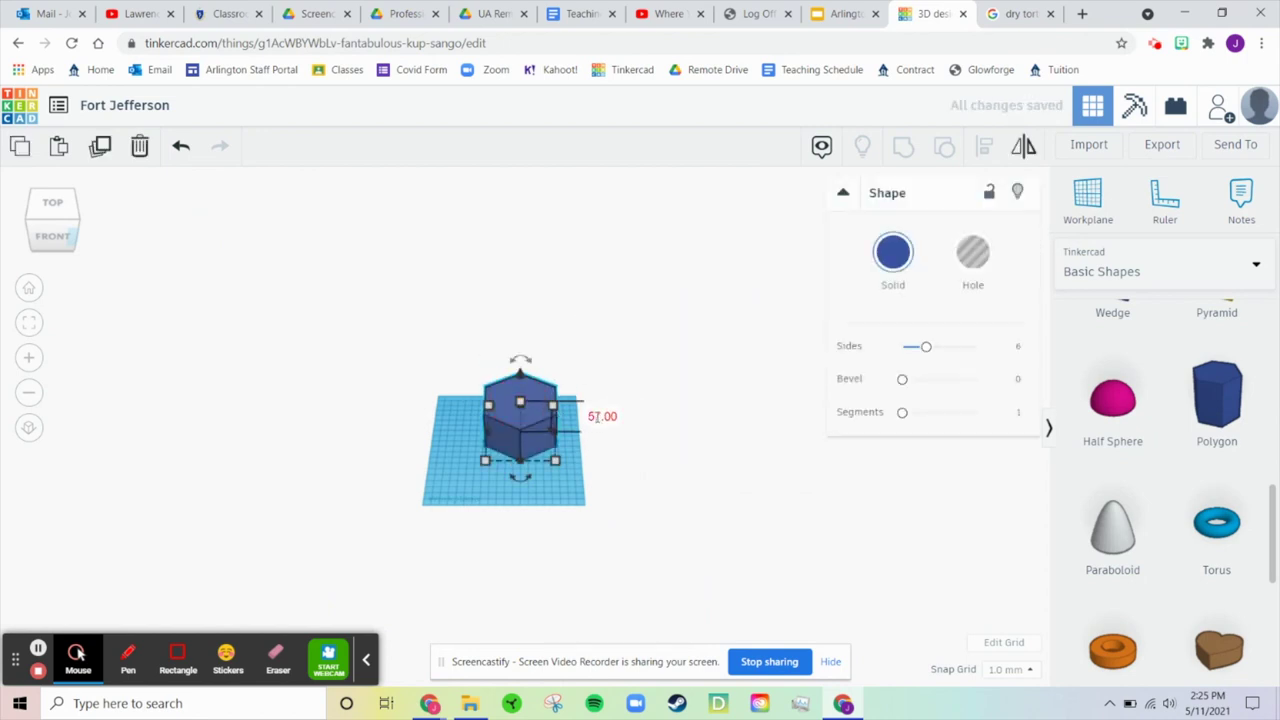
pyautogui.write('20')
pyautogui.press('Return')
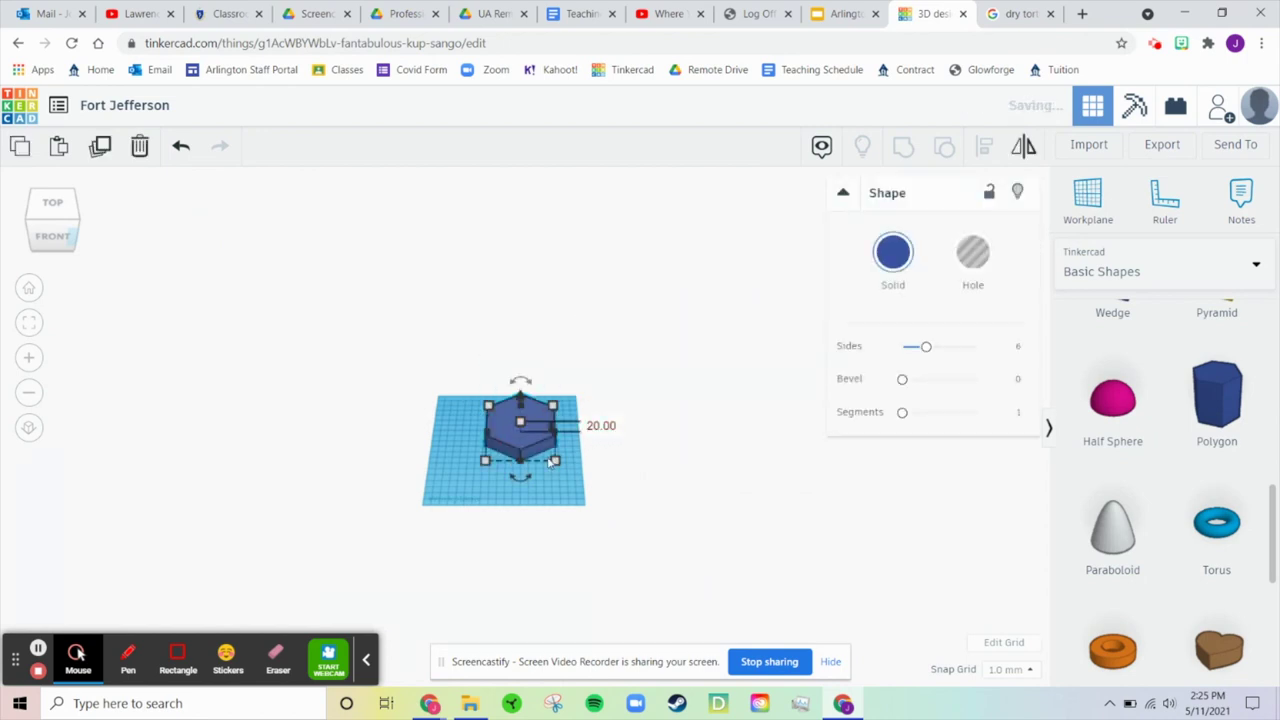
# Place a second six-sided polygon on the workplane, enlarge it to nearly the first hexagon's size and turn it into a hole
pyautogui.click(546, 526)
pyautogui.moveTo(546, 526); pyautogui.dragTo(570, 496, button='right')
pyautogui.moveTo(1252, 430); pyautogui.dragTo(526, 444)
pyautogui.click(972, 255)
# Select the solid and hole hexagons and center them on each other along both horizontal axes
pyautogui.moveTo(509, 366); pyautogui.dragTo(607, 530)
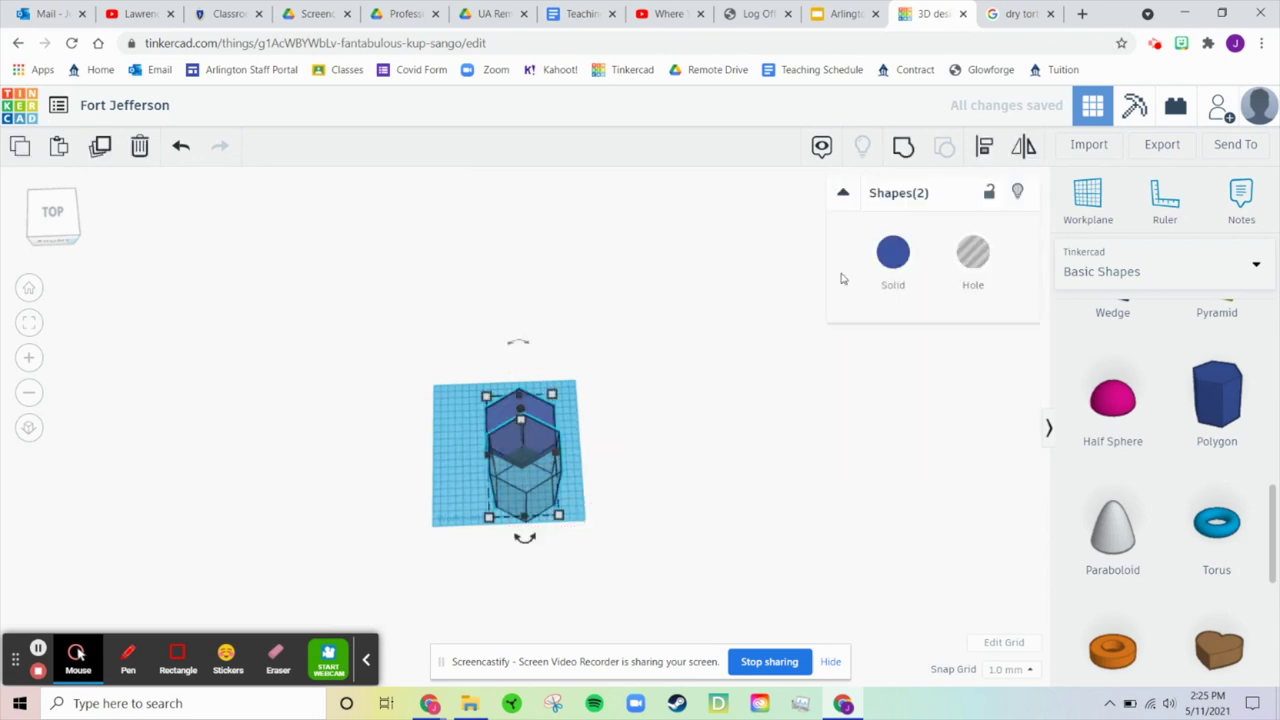
pyautogui.click(990, 147)
pyautogui.click(465, 455)
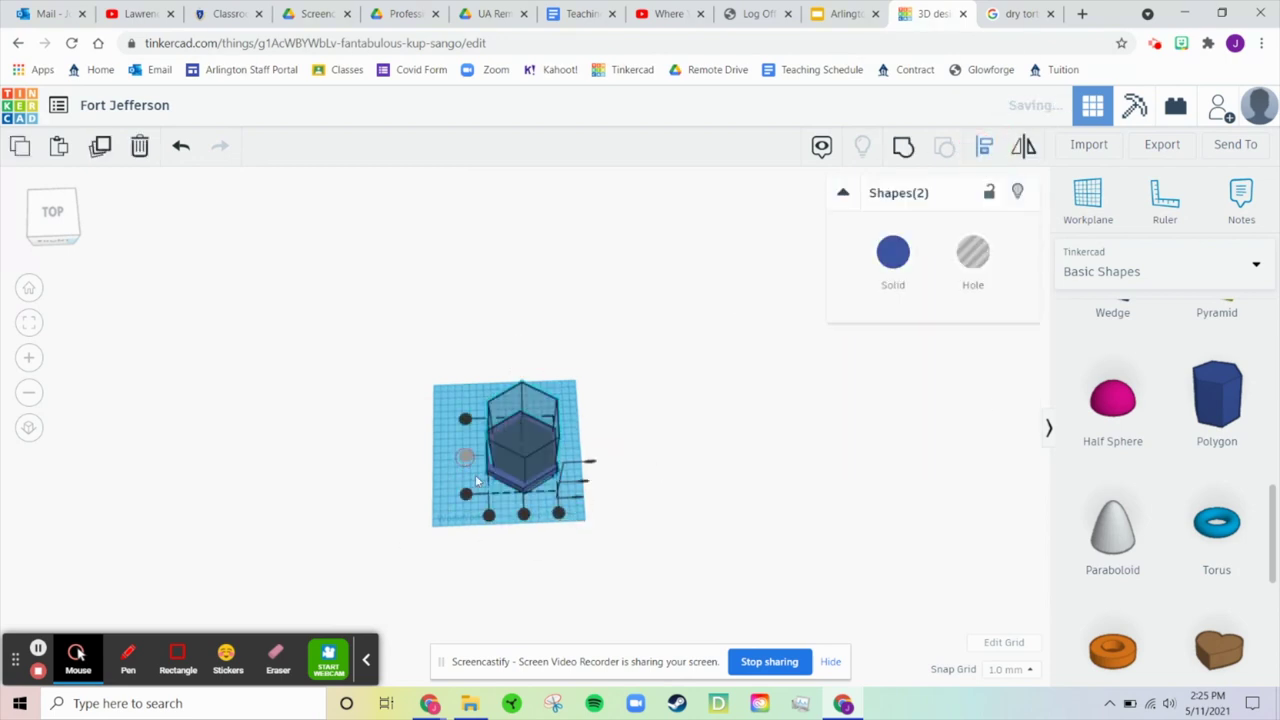
pyautogui.click(524, 514)
# Check the fort's aerial photo and shrink the hole hexagon to about 70 by 81 mm for a thicker wall
pyautogui.click(992, 12)
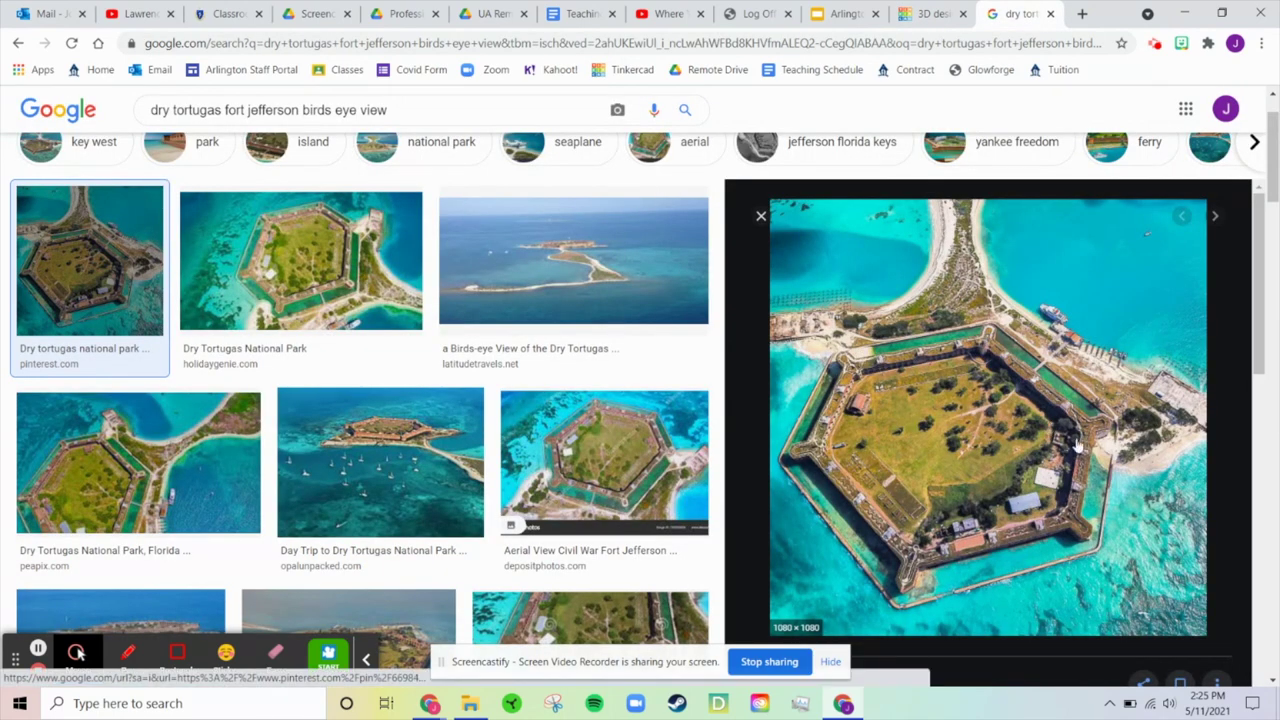
pyautogui.click(907, 8)
pyautogui.moveTo(671, 515); pyautogui.dragTo(553, 464, button='right')
pyautogui.moveTo(594, 525); pyautogui.dragTo(534, 461, button='right')
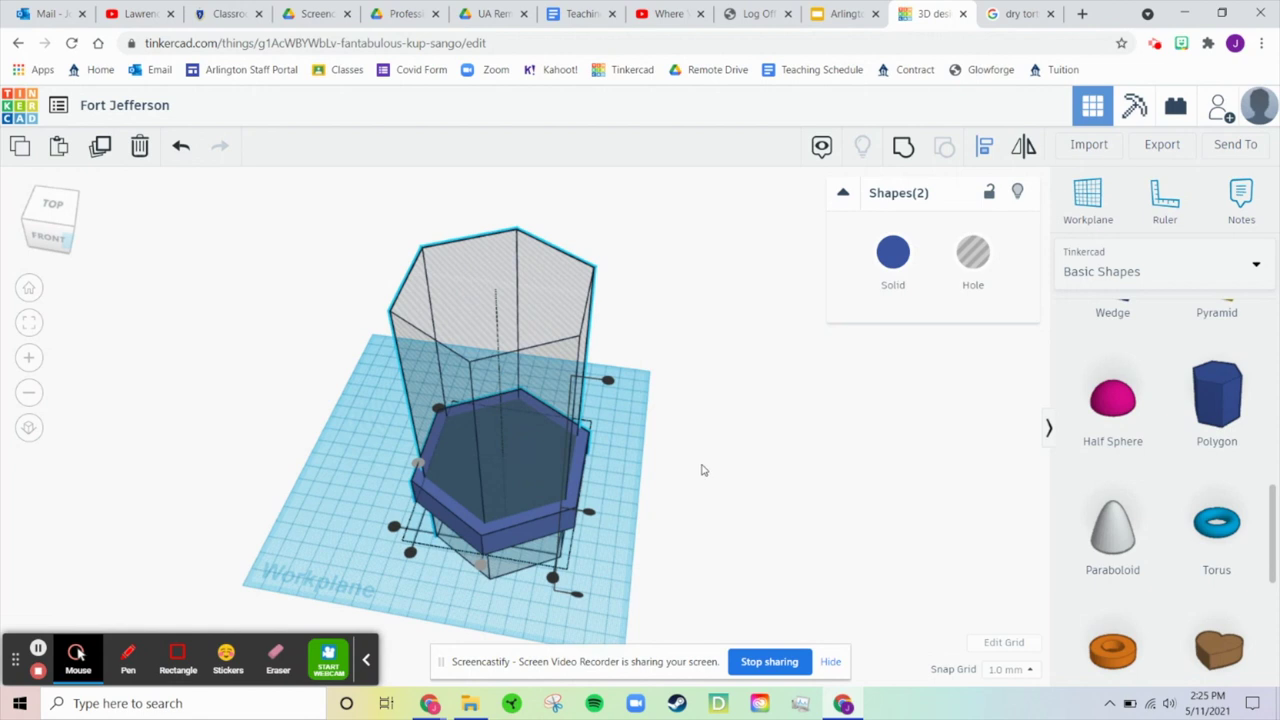
pyautogui.moveTo(700, 466); pyautogui.dragTo(593, 460, button='right')
pyautogui.click(632, 412)
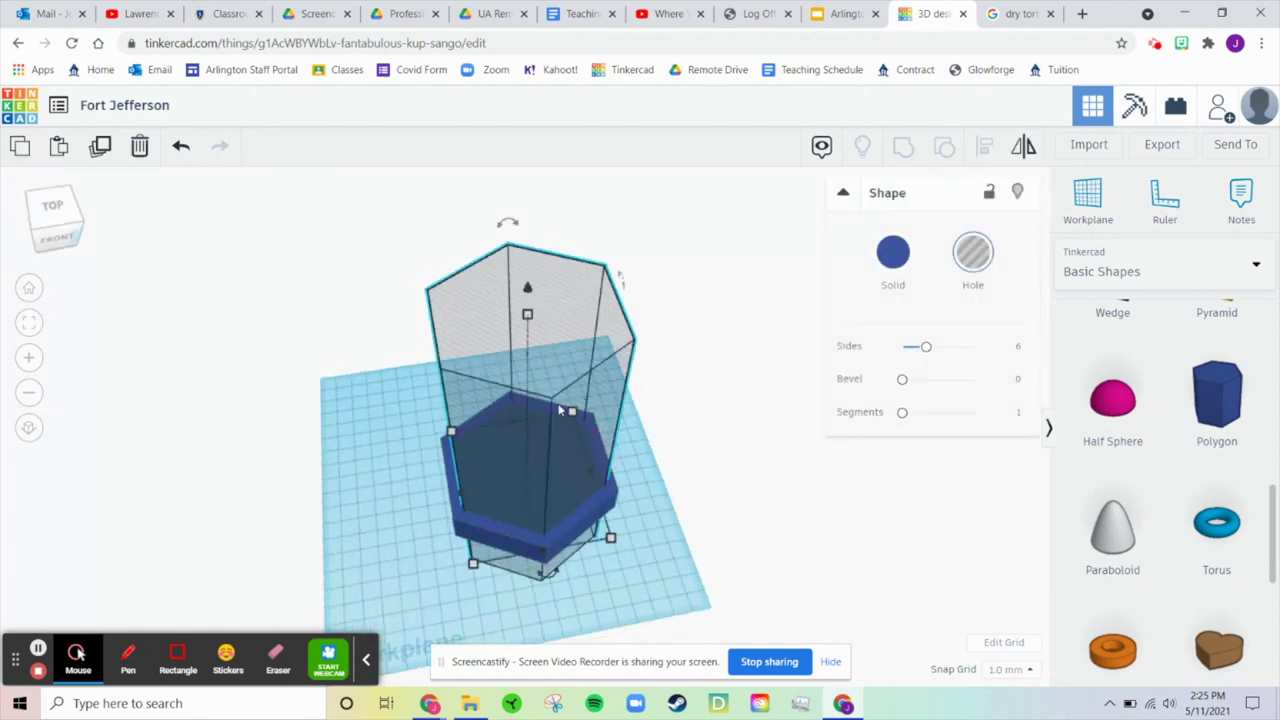
pyautogui.moveTo(572, 413); pyautogui.dragTo(563, 430)
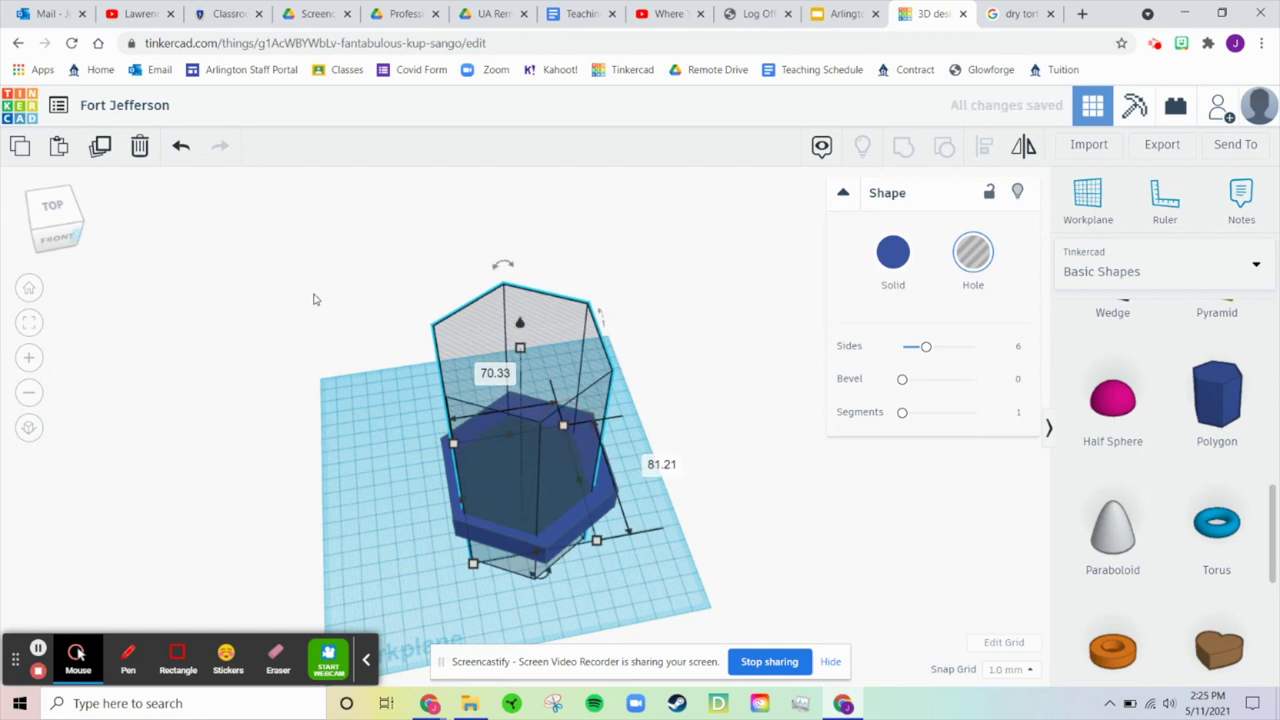
# Select both hexagons and center the resized hole inside the solid one in width and depth
pyautogui.click(630, 562)
pyautogui.moveTo(600, 533); pyautogui.dragTo(607, 529)
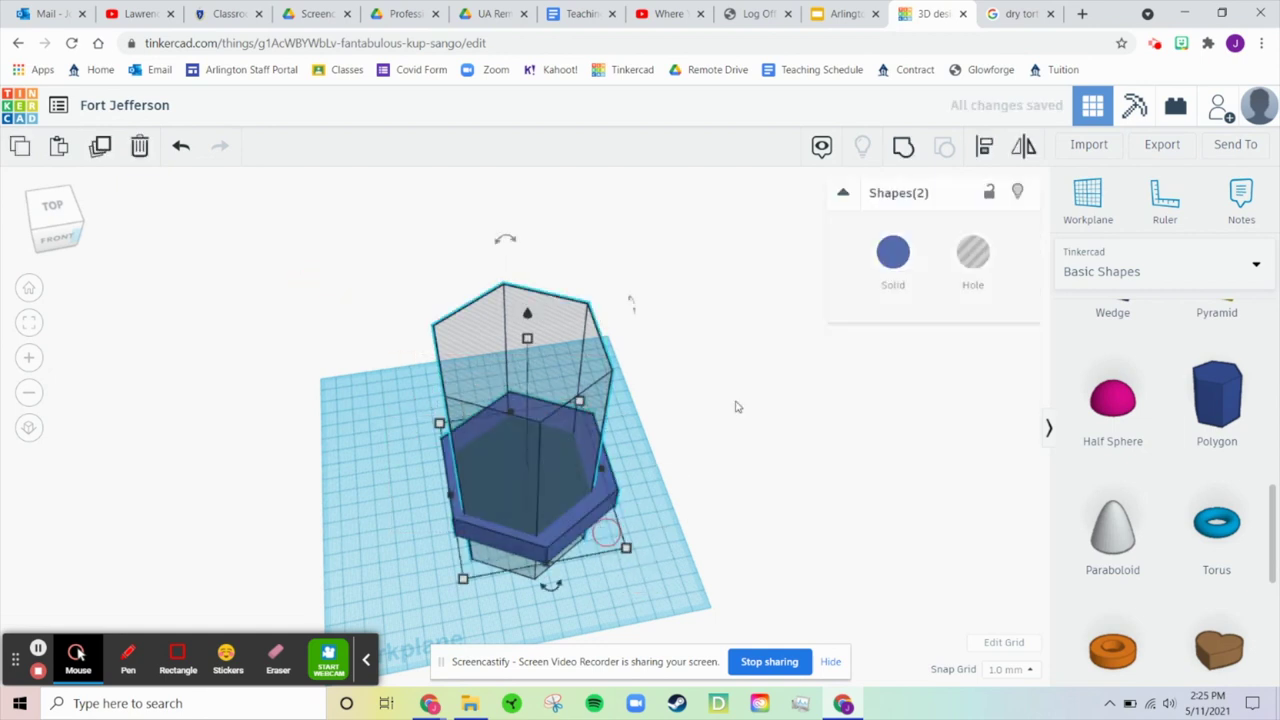
pyautogui.click(987, 147)
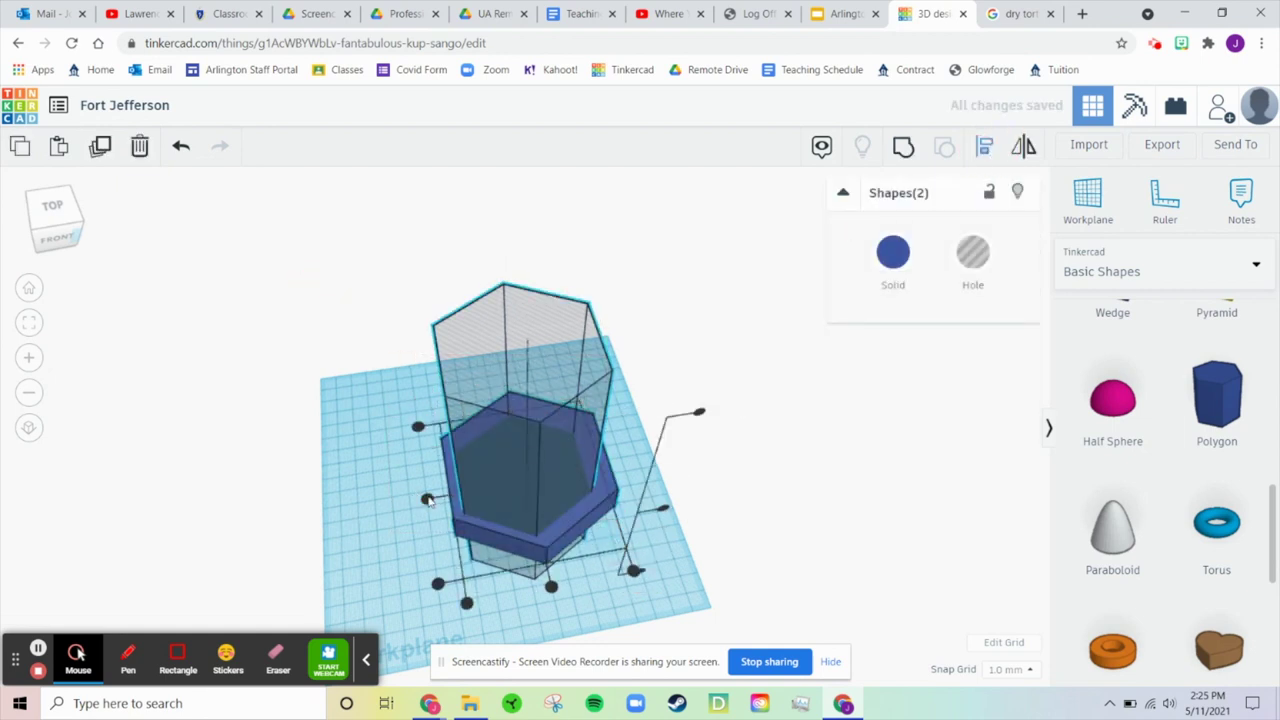
pyautogui.click(427, 500)
pyautogui.click(552, 588)
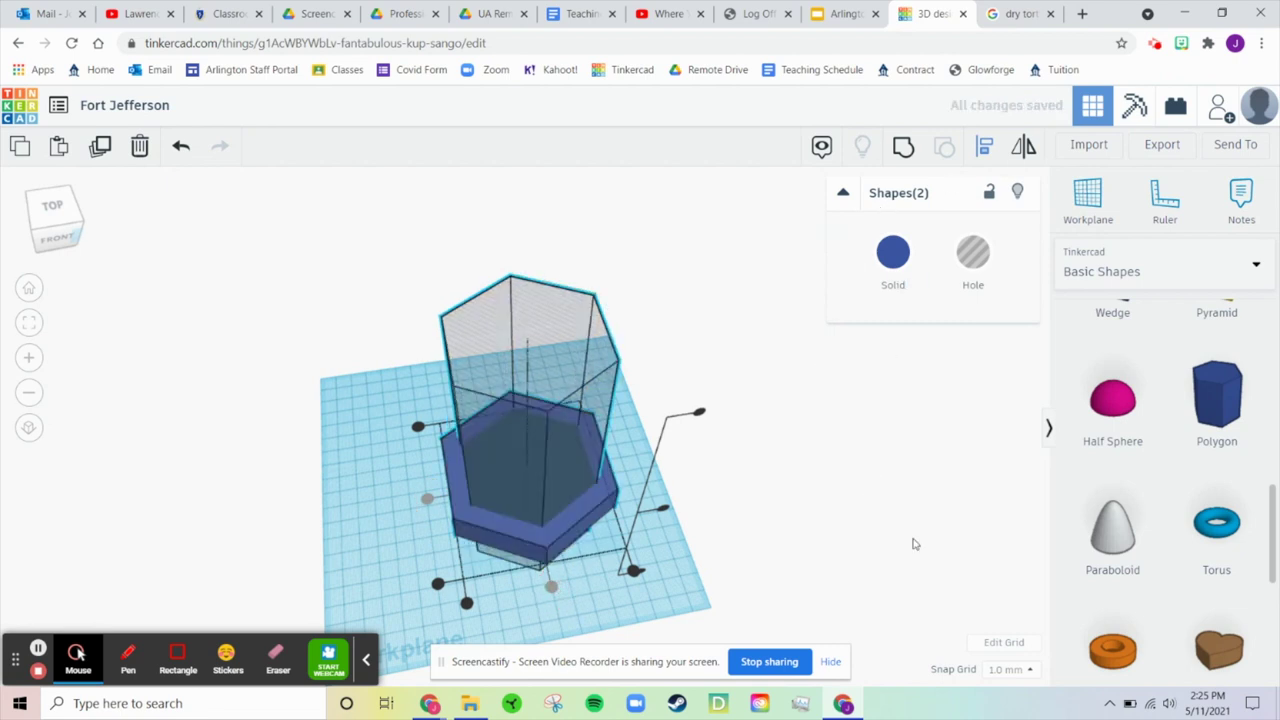
# Group the solid hexagon with the hole to cut out a hollow hexagonal ring
pyautogui.click(740, 550)
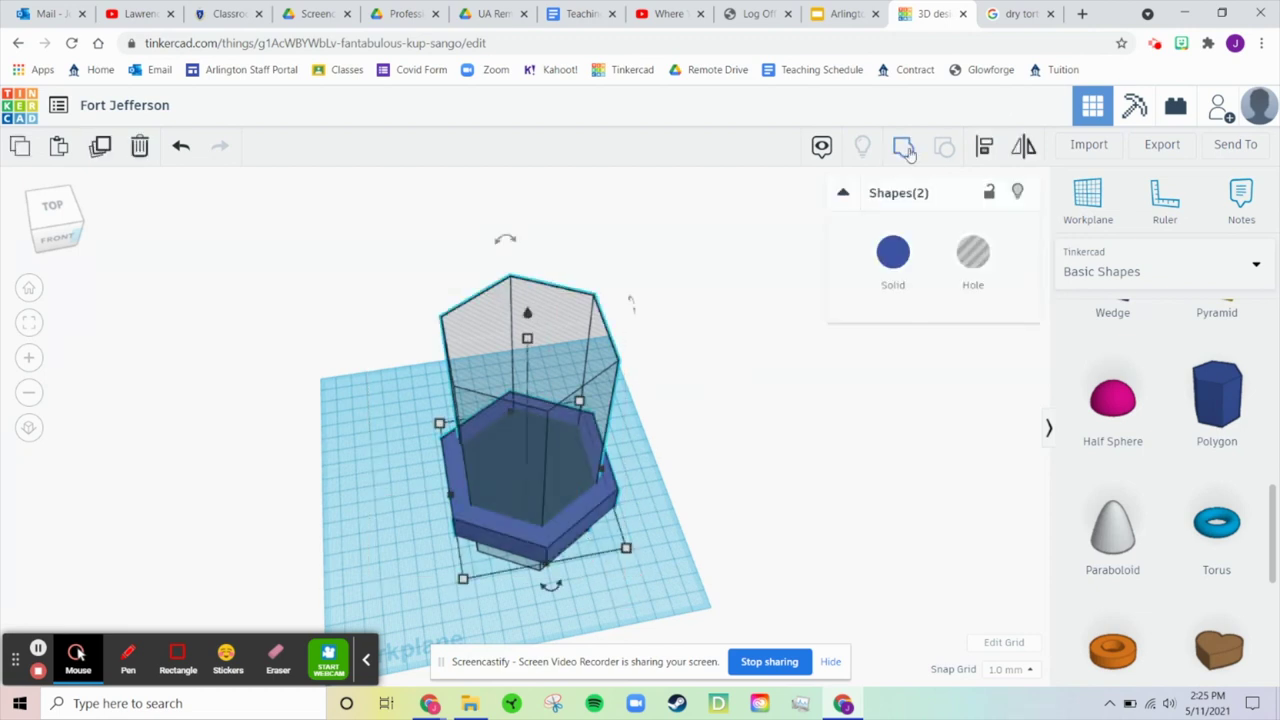
pyautogui.click(904, 148)
pyautogui.click(690, 490)
# Rotate the hexagonal ring slightly about its vertical axis and shift it a little on the workplane
pyautogui.moveTo(688, 484); pyautogui.dragTo(573, 503, button='right')
pyautogui.click(472, 488)
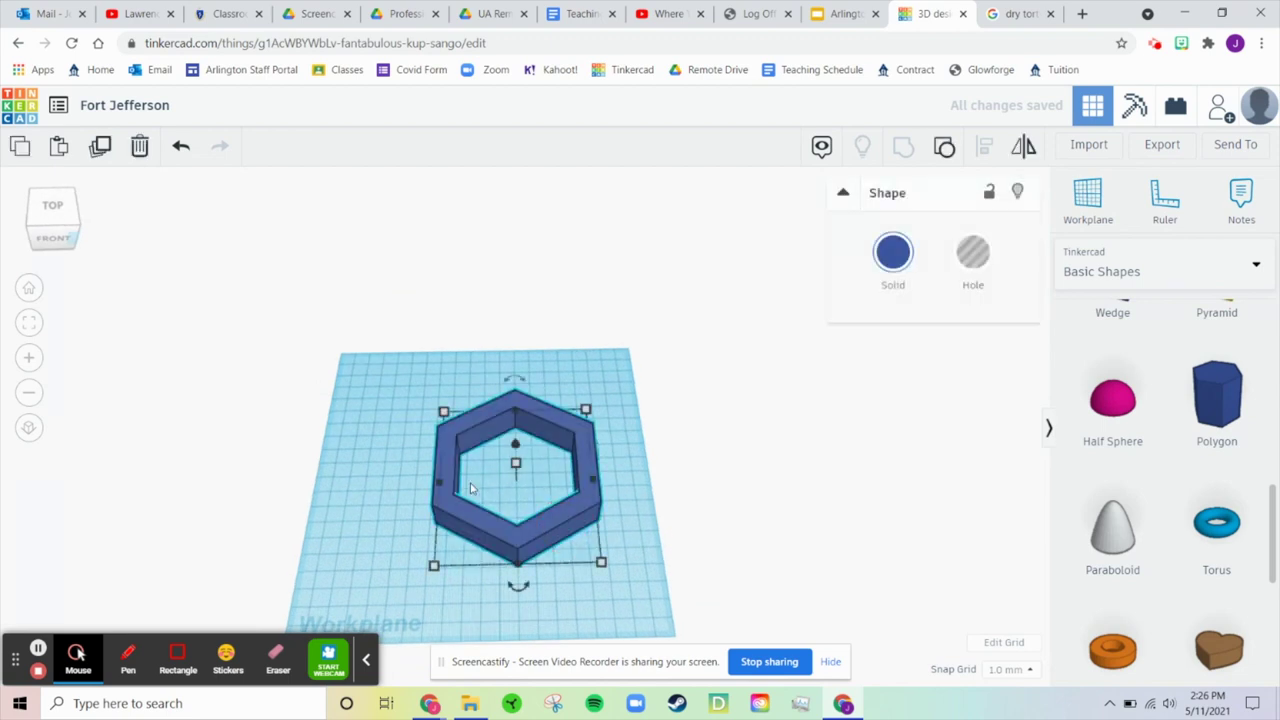
pyautogui.moveTo(529, 590); pyautogui.dragTo(513, 541)
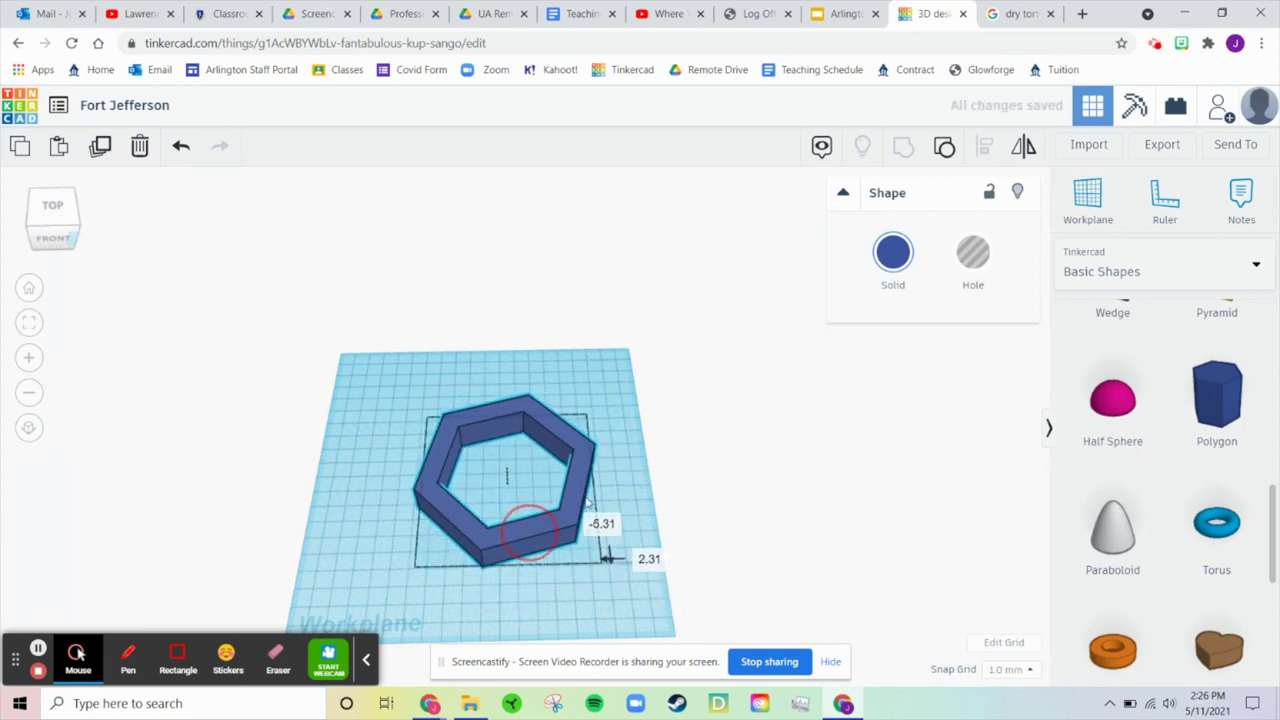
pyautogui.click(625, 519)
# Scale the hexagonal ring up in proportion and reposition it until it spans most of the workplane
pyautogui.moveTo(625, 519); pyautogui.dragTo(588, 500, button='right')
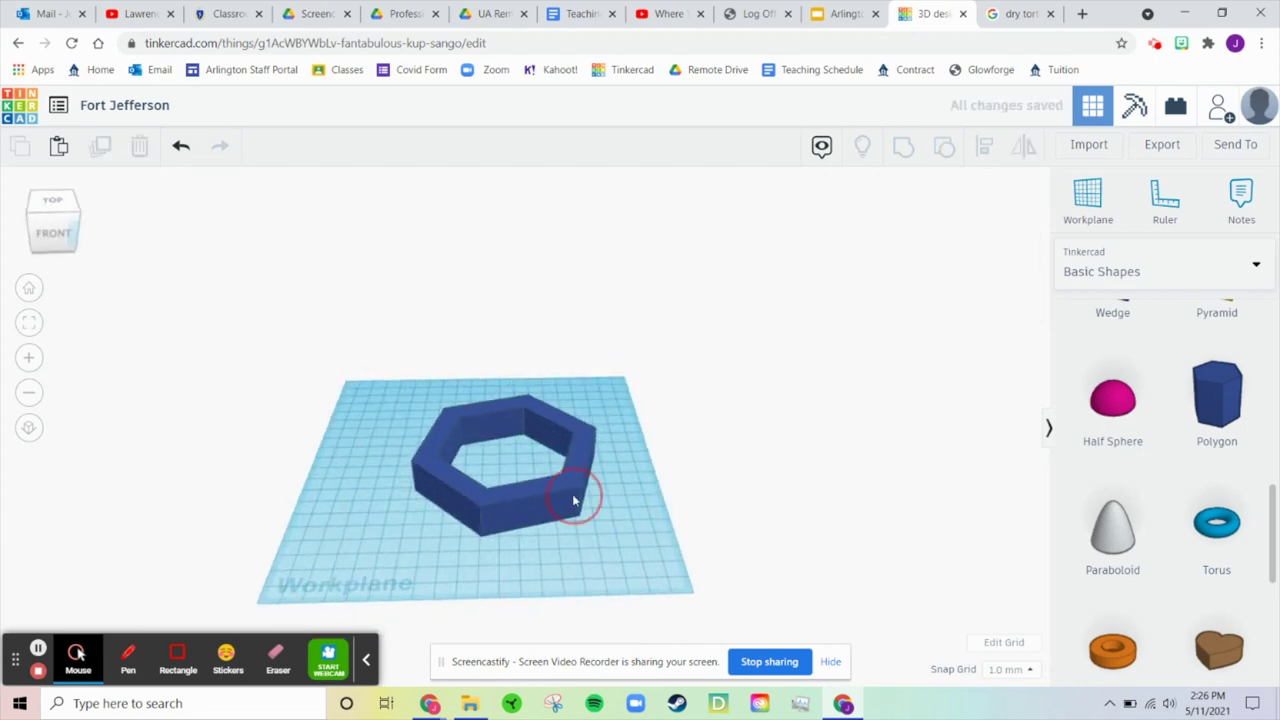
pyautogui.click(590, 500)
pyautogui.moveTo(587, 426); pyautogui.dragTo(628, 368)
pyautogui.moveTo(593, 505); pyautogui.dragTo(533, 512)
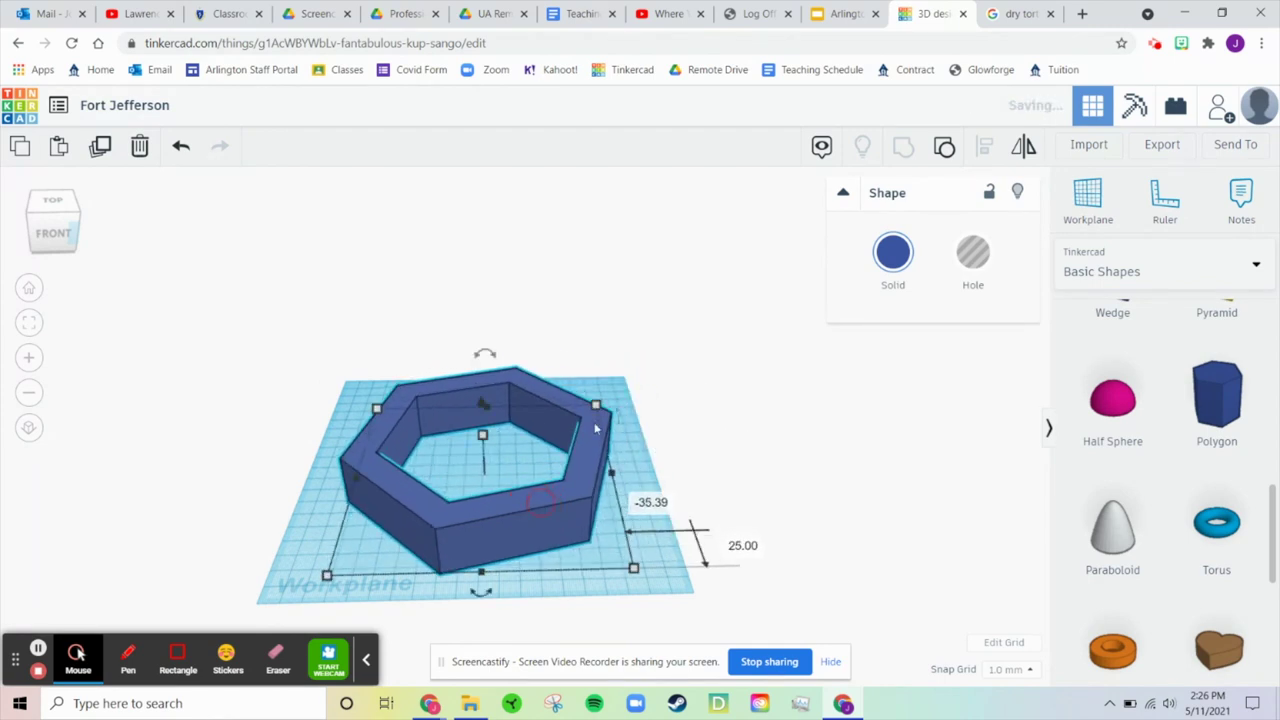
pyautogui.moveTo(597, 410); pyautogui.dragTo(612, 378)
pyautogui.moveTo(545, 510); pyautogui.dragTo(520, 540)
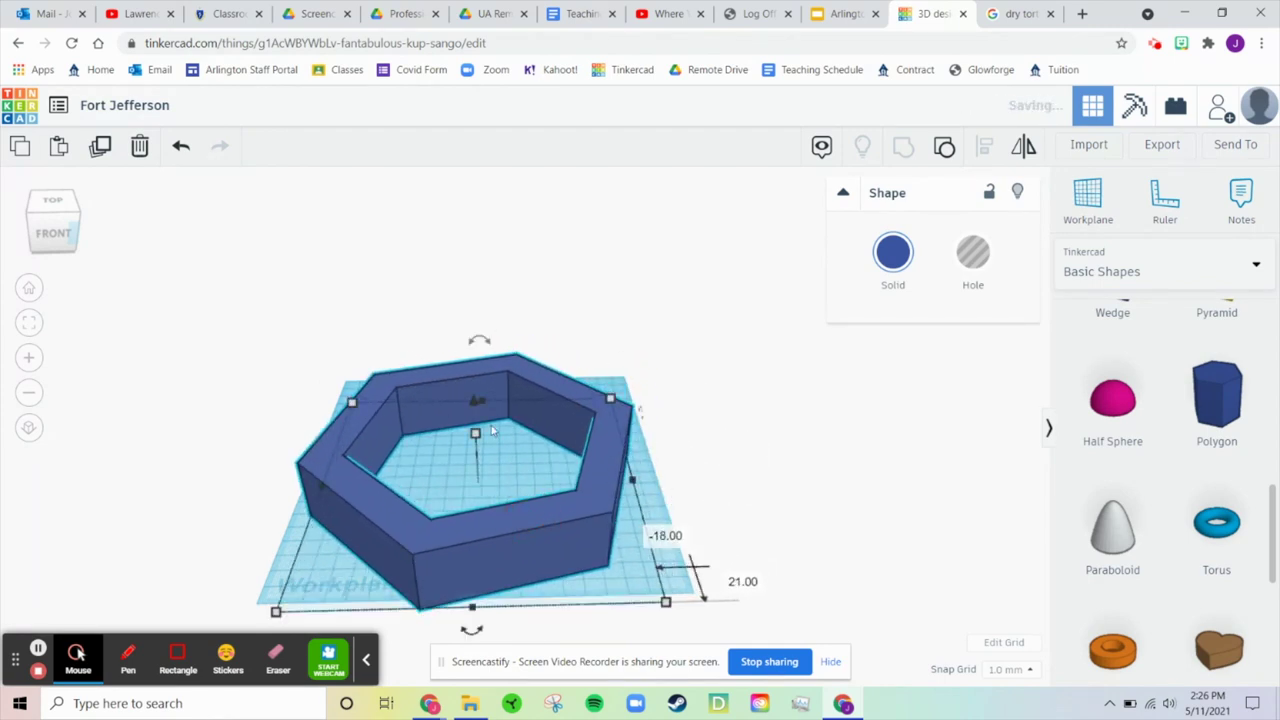
# Reduce the height of the enlarged hexagonal ring
pyautogui.moveTo(476, 438); pyautogui.dragTo(477, 450)
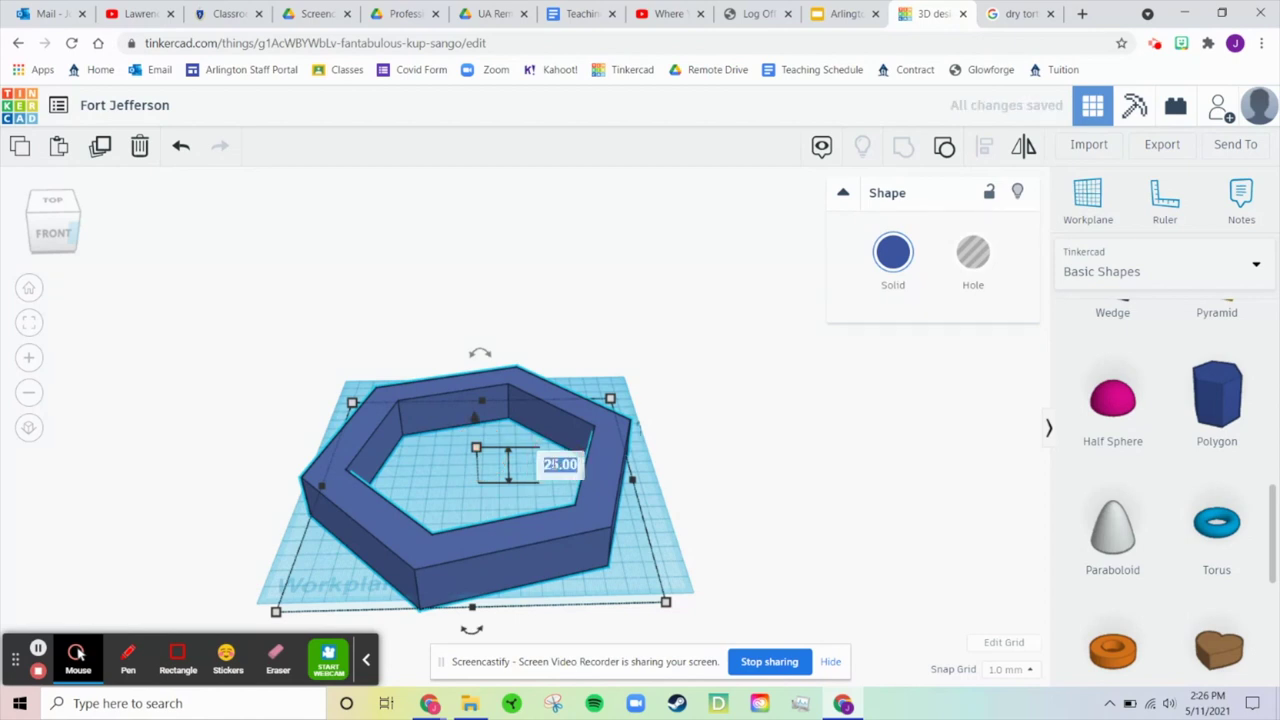
pyautogui.write('0')
pyautogui.press('Return')
# Move the ring back fully onto the workplane and compare its shape with the fort's aerial photo
pyautogui.click(690, 456)
pyautogui.moveTo(690, 456); pyautogui.dragTo(625, 470, button='right')
pyautogui.moveTo(625, 443); pyautogui.dragTo(646, 420)
pyautogui.click(1008, 12)
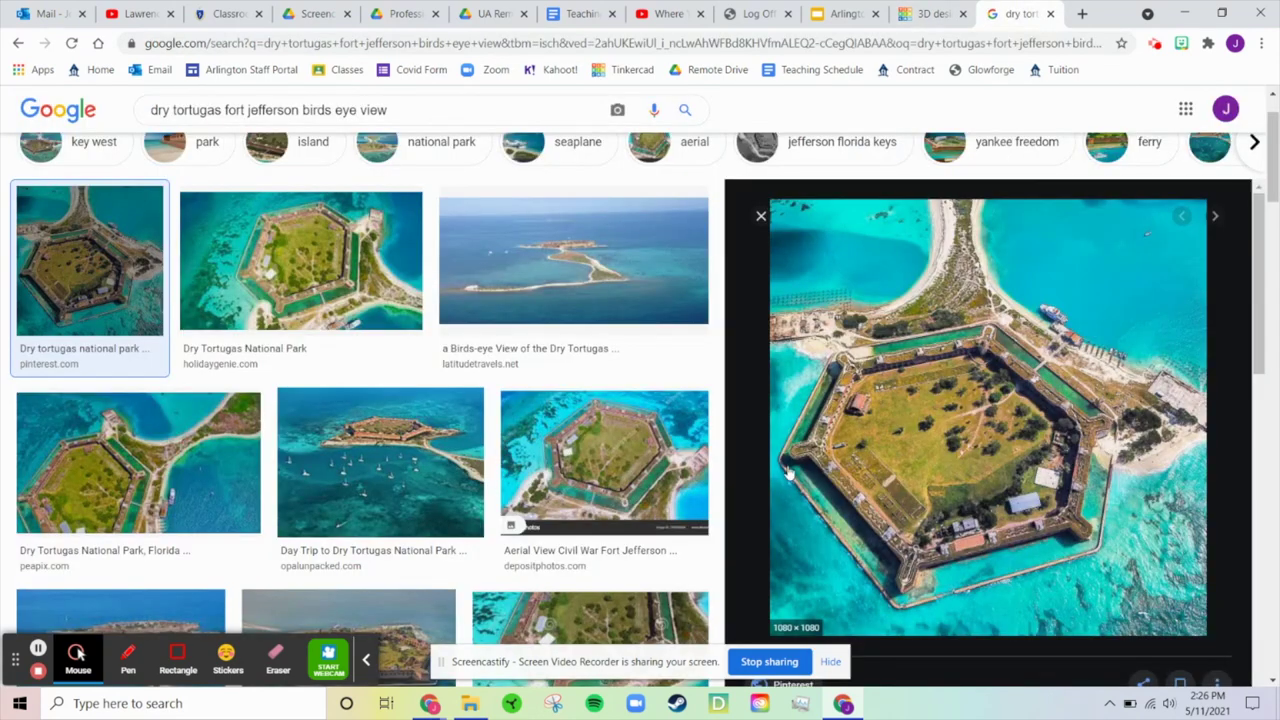
pyautogui.click(918, 12)
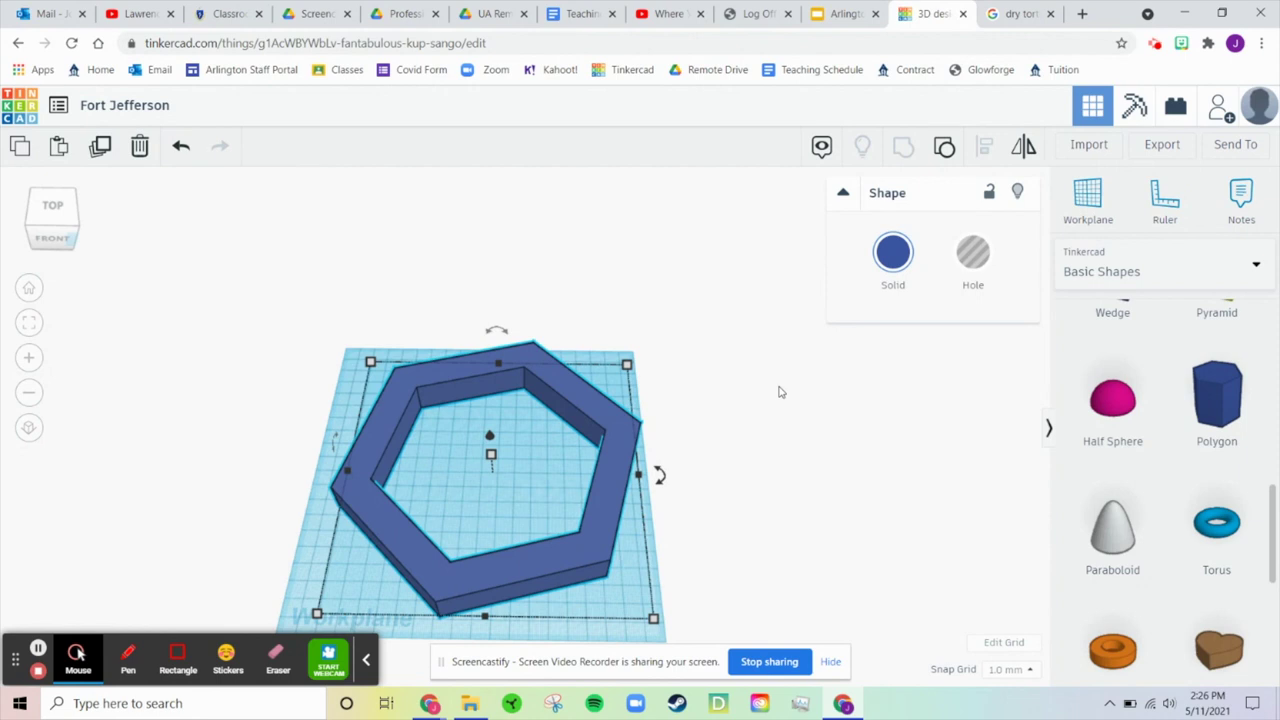